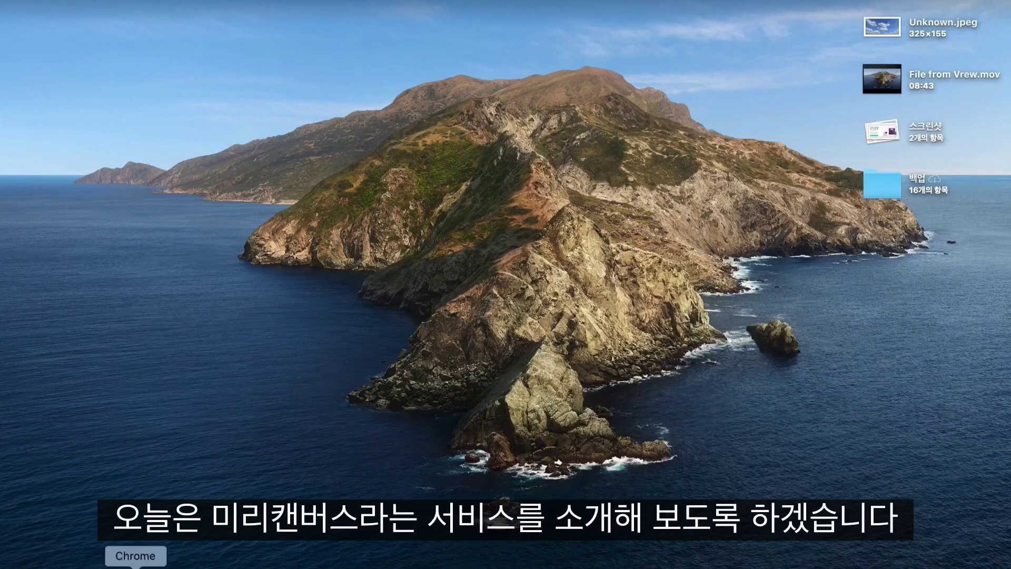
Switch to Safari, search Naver for "미리캔버스" and open the 미리캔버스 home page from the results.
click(110, 566)
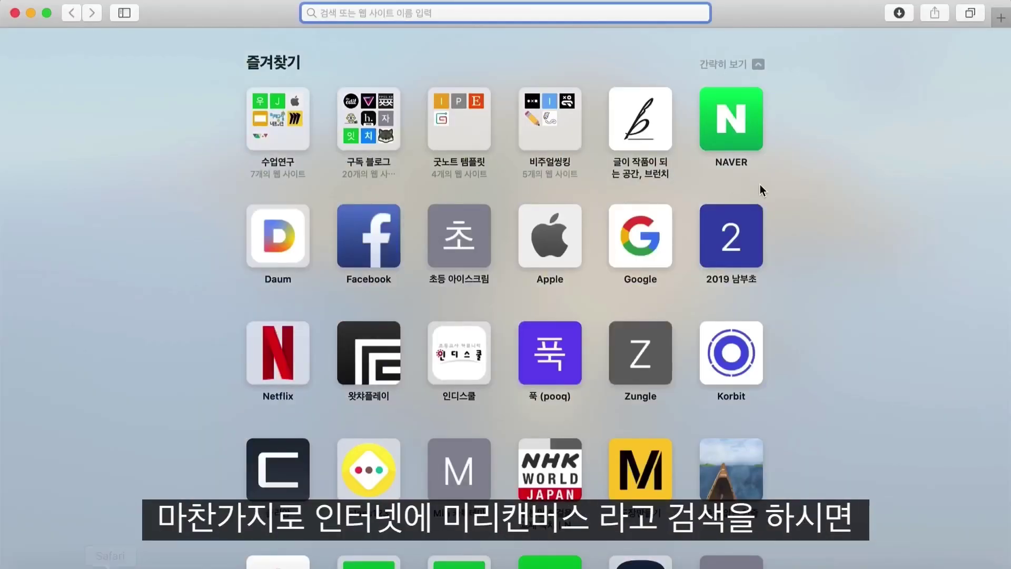
click(718, 140)
text(미리)
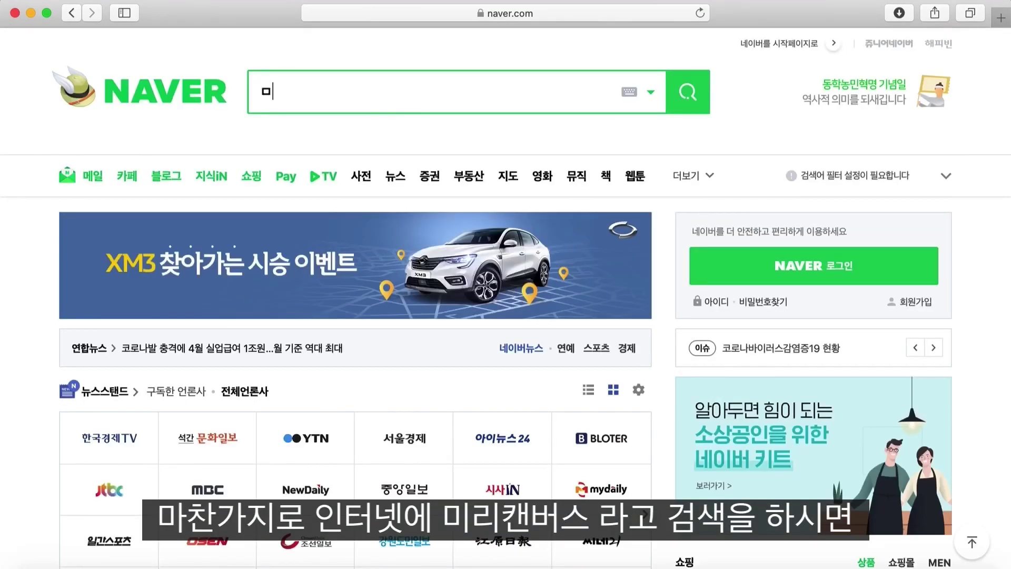
text(캔버스)
key(Return)
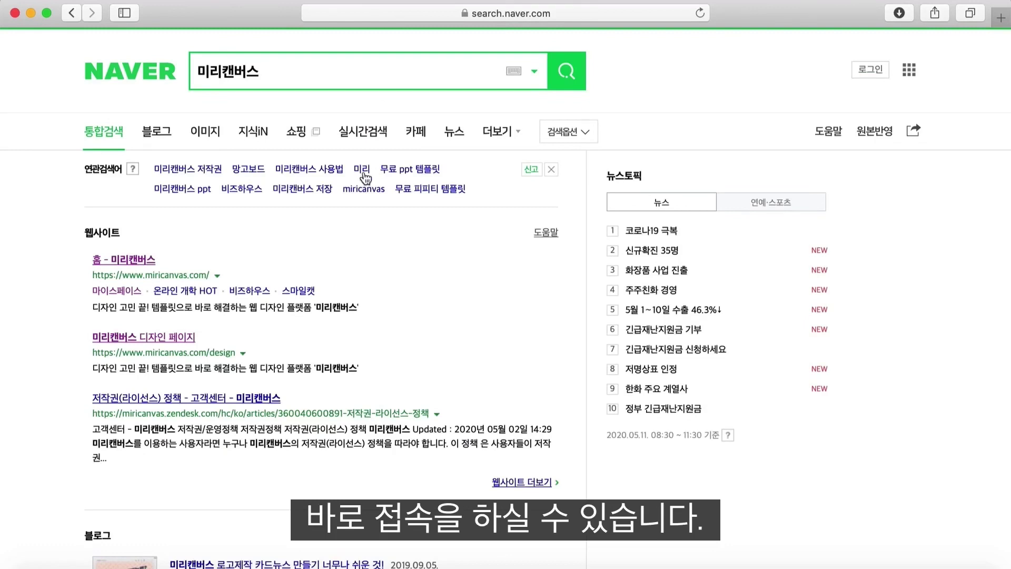
click(139, 271)
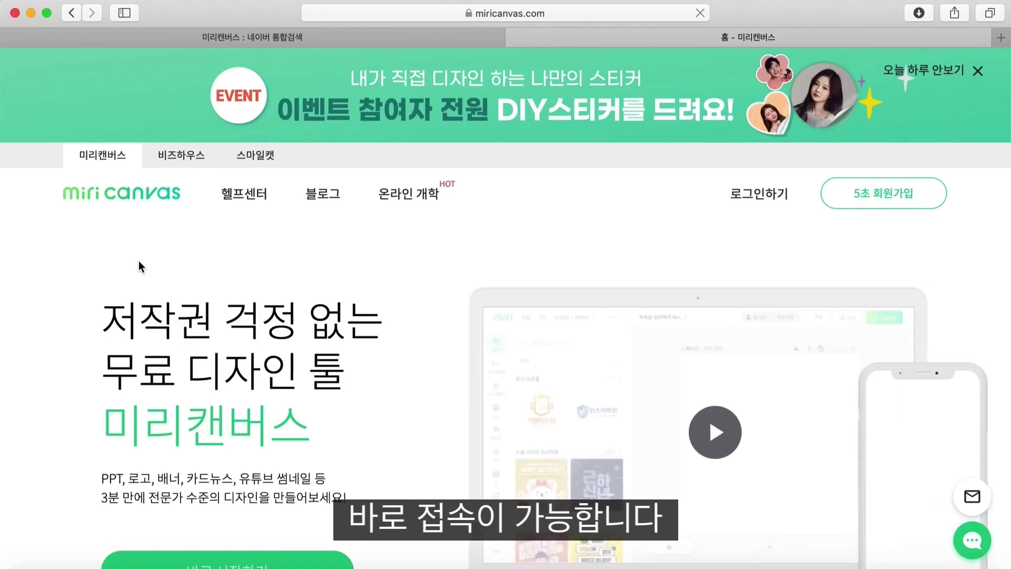
Examine the home page's introduction to the free design tool and its statement on commercial use.
scroll(137, 260, down, 3)
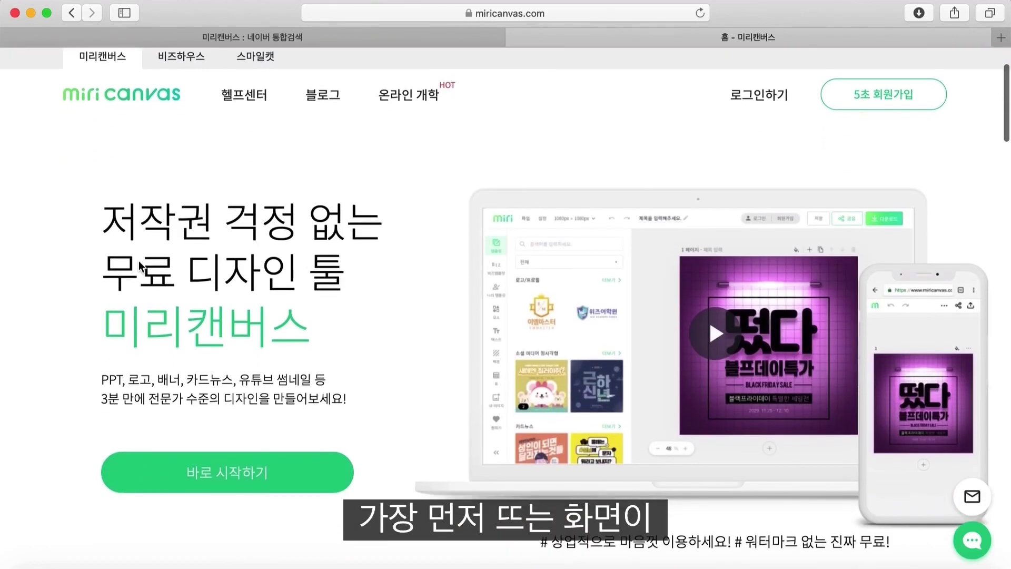
scroll(138, 261, down, 1)
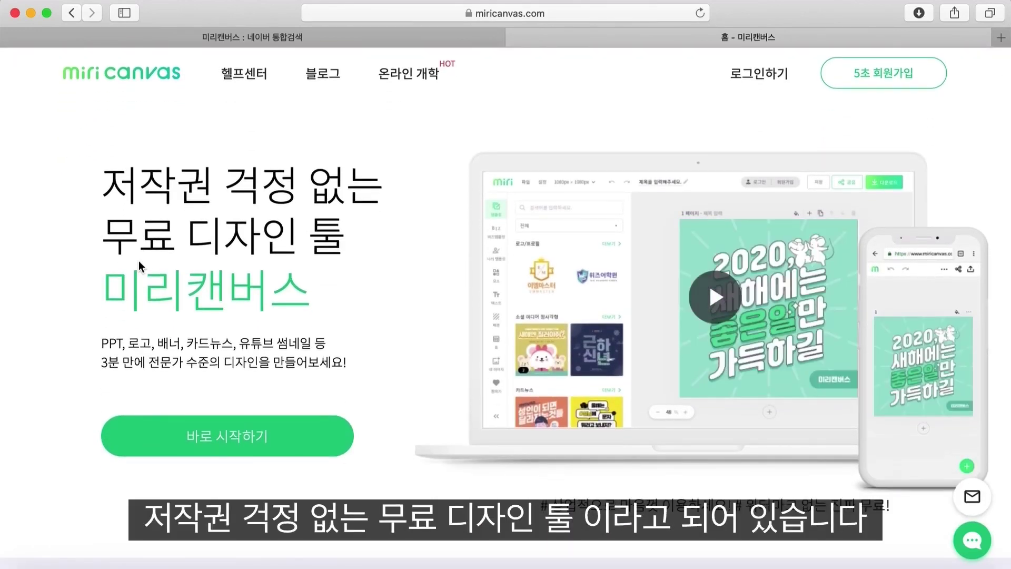
drag(102, 232, 336, 240)
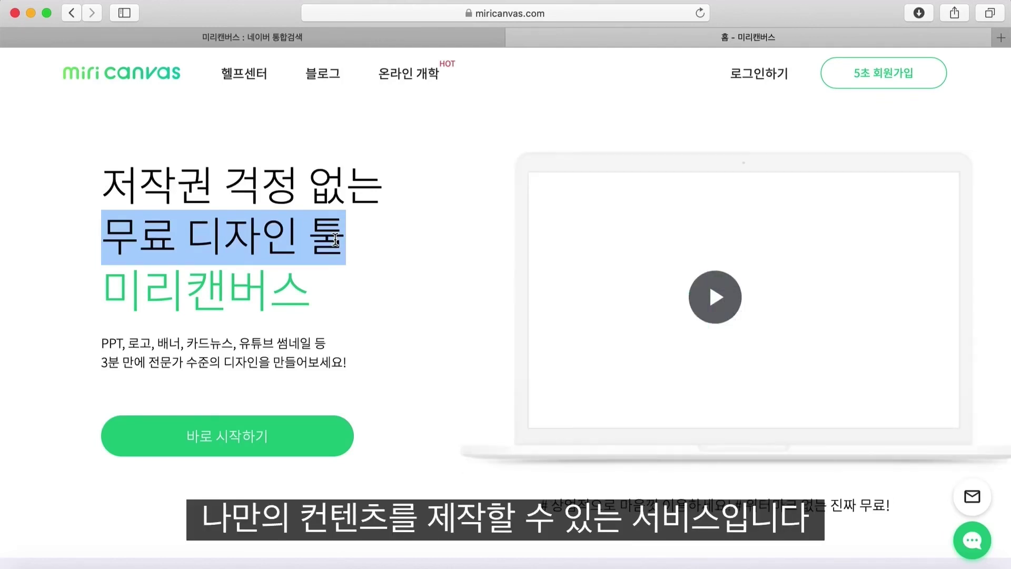
scroll(451, 283, down, 4)
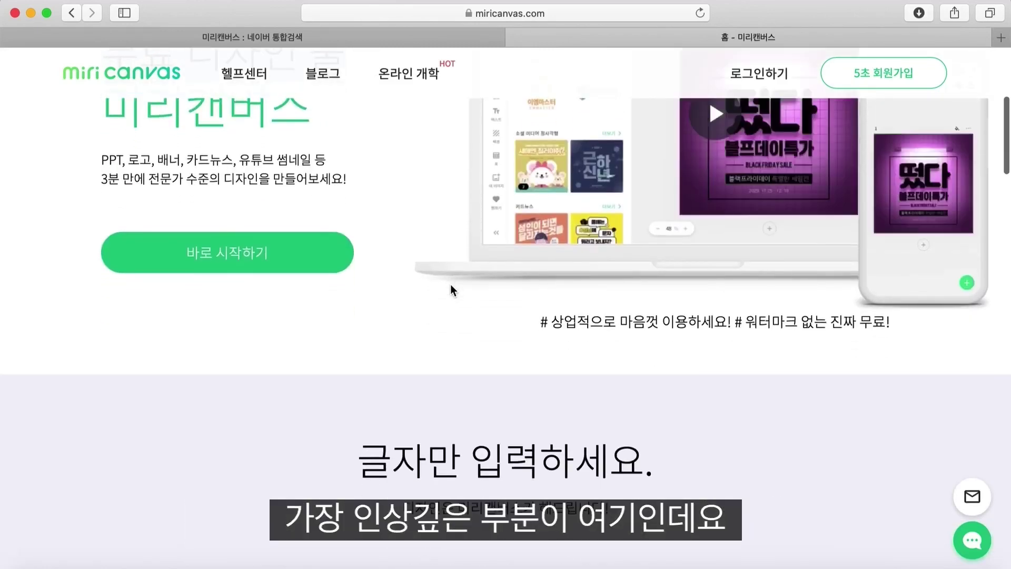
mouse_move(540, 324)
mouse_down()
mouse_move(571, 325)
mouse_move(542, 323)
mouse_up()
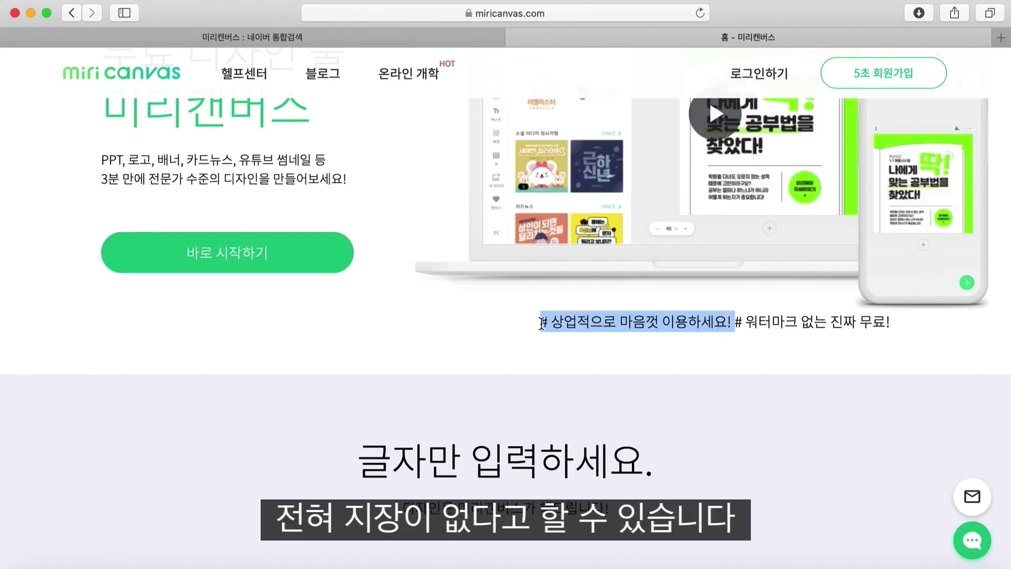
scroll(523, 394, down, 5)
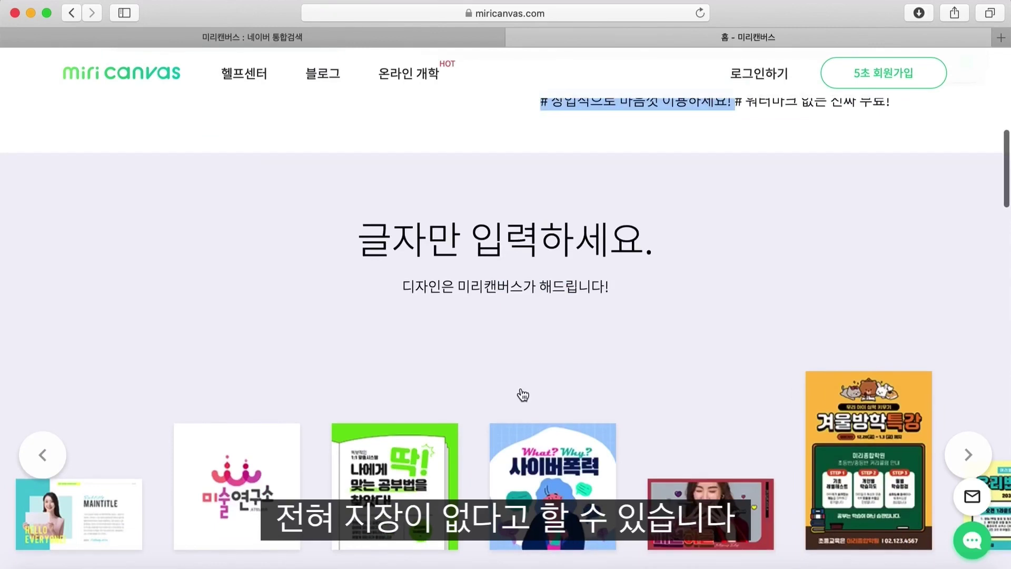
Browse the carousel of design types offered on the home page, from presentations to digital business cards and banners.
scroll(522, 394, down, 2)
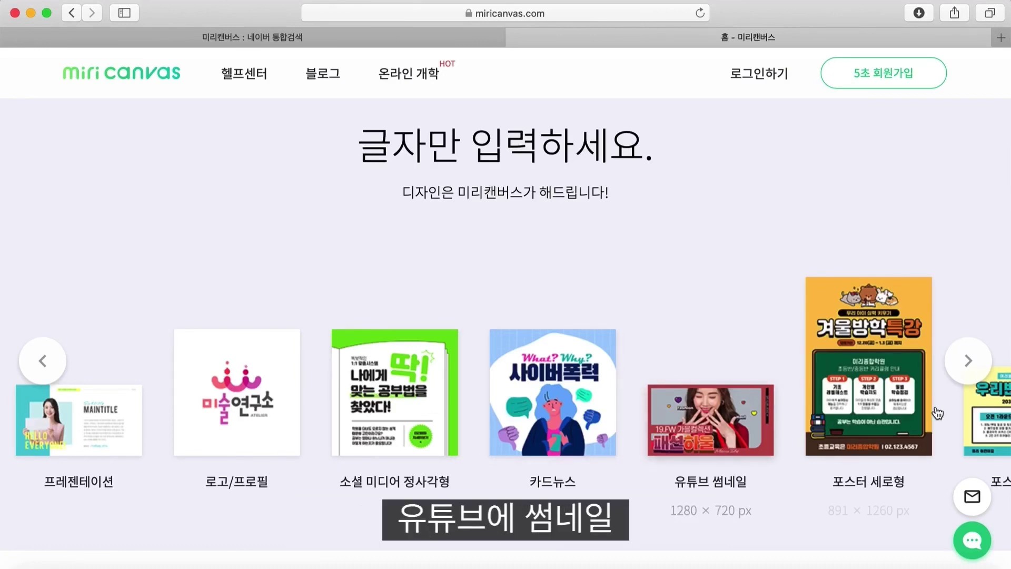
click(974, 370)
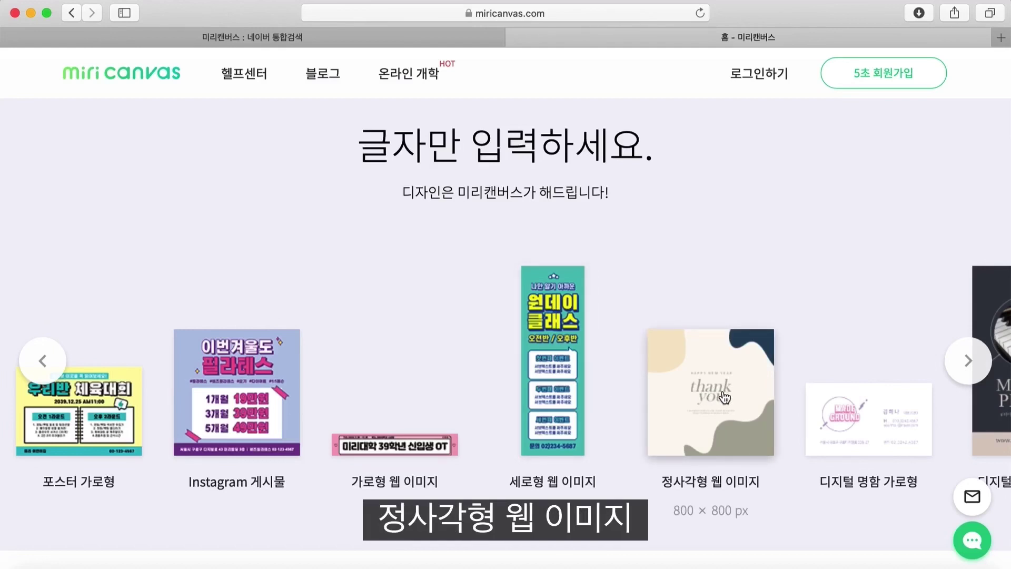
click(970, 370)
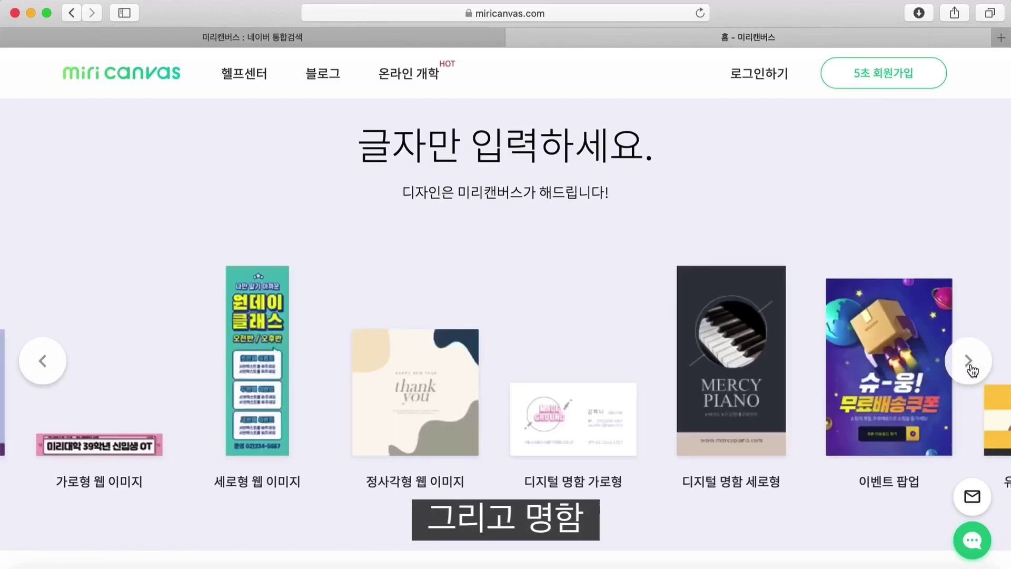
click(971, 369)
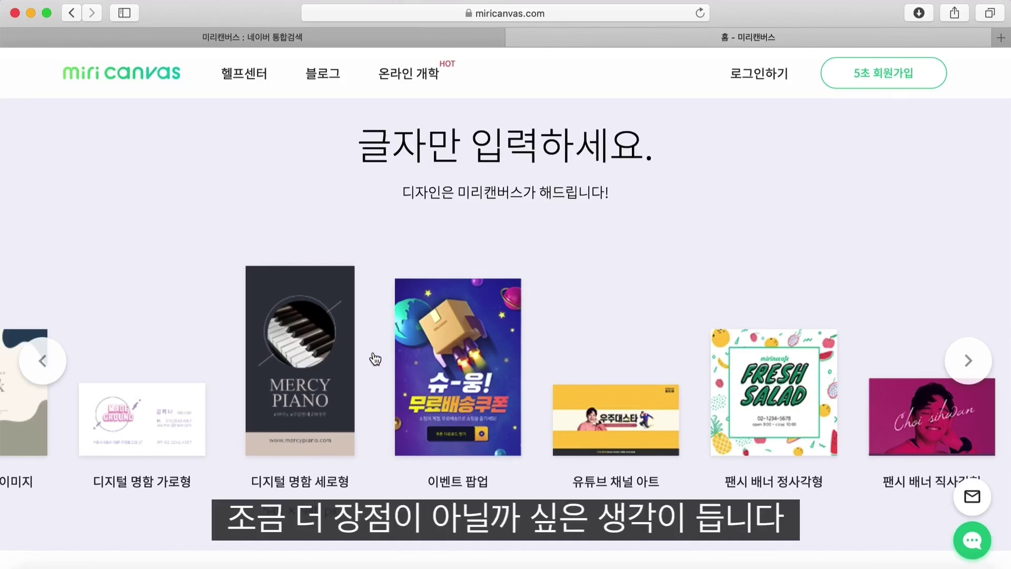
Read the home page sections on the presentation feature and on copyright-free use.
scroll(375, 359, down, 10)
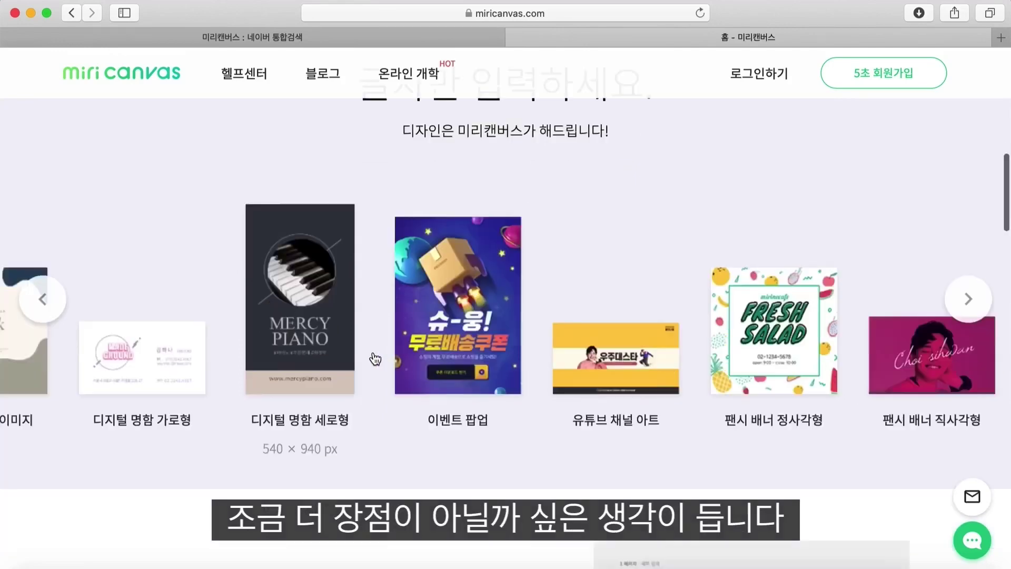
scroll(374, 353, up, 2)
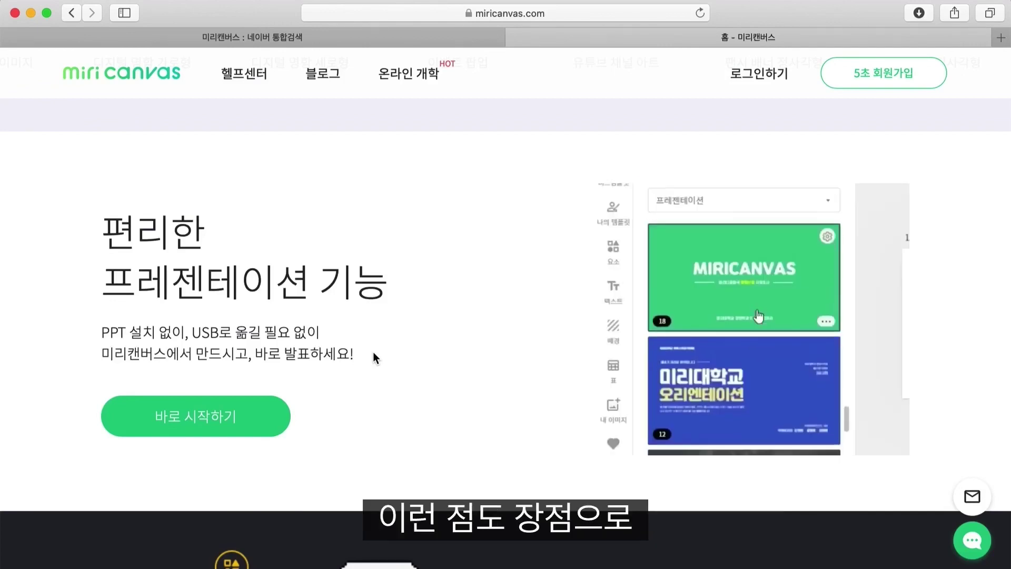
scroll(372, 352, down, 8)
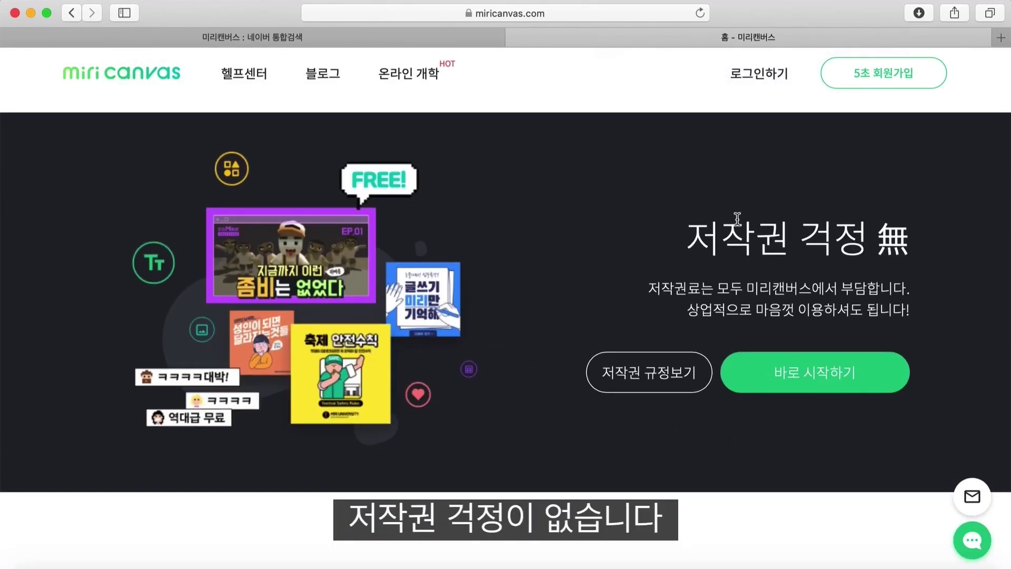
drag(901, 234, 872, 234)
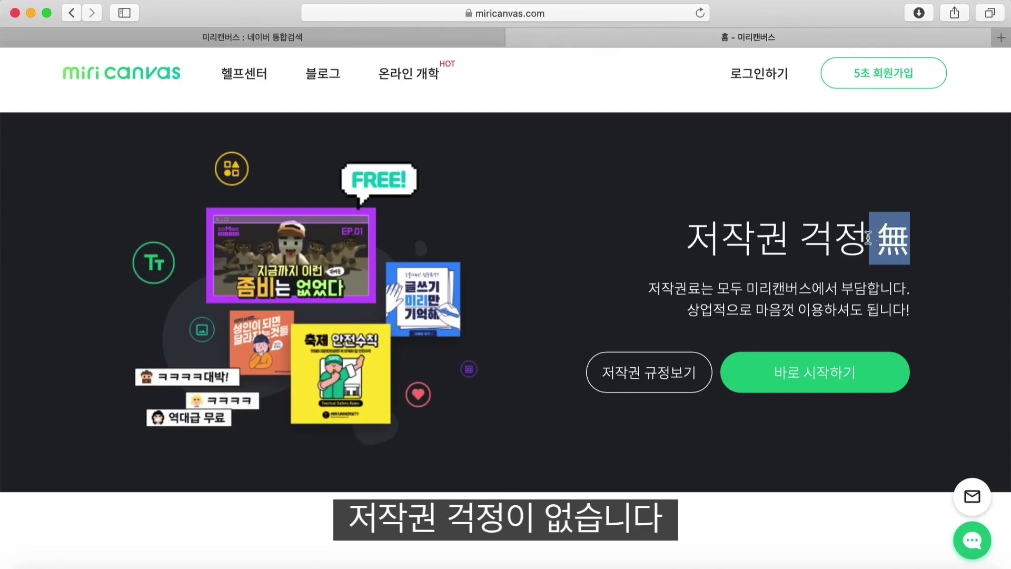
click(674, 310)
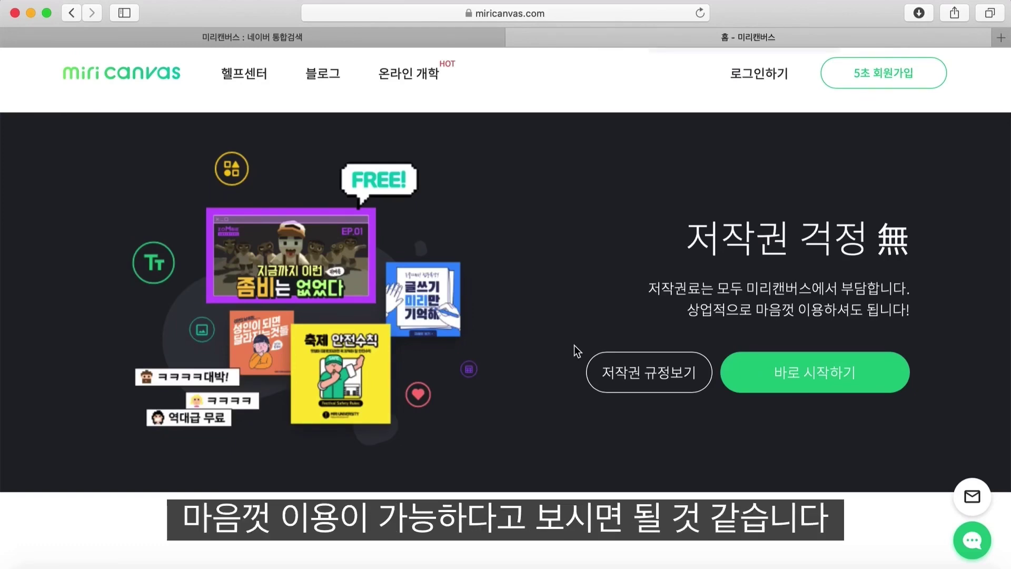
Log in to 미리캔버스 with the Google account and choose to stay logged in.
scroll(574, 346, up, 15)
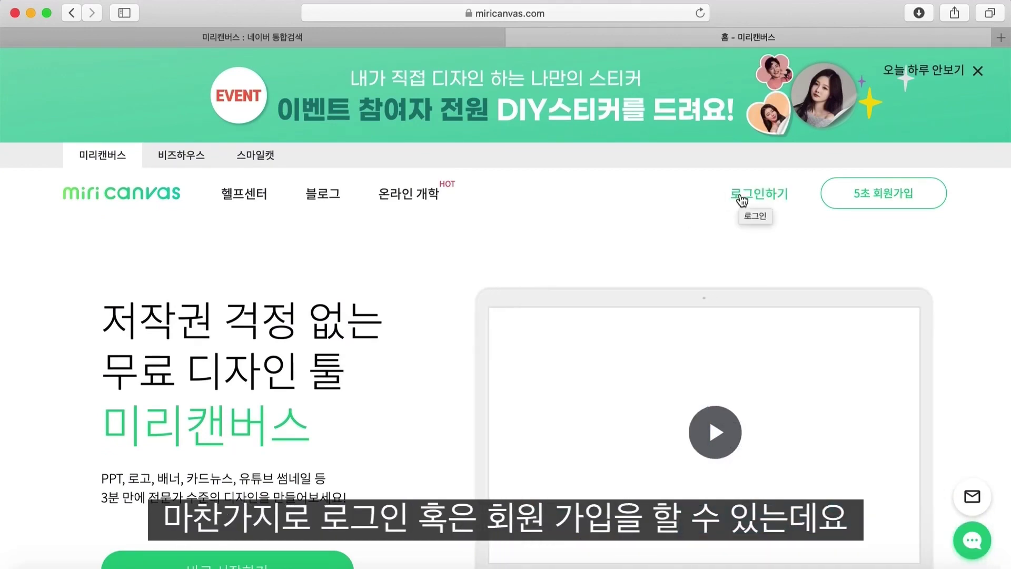
click(748, 200)
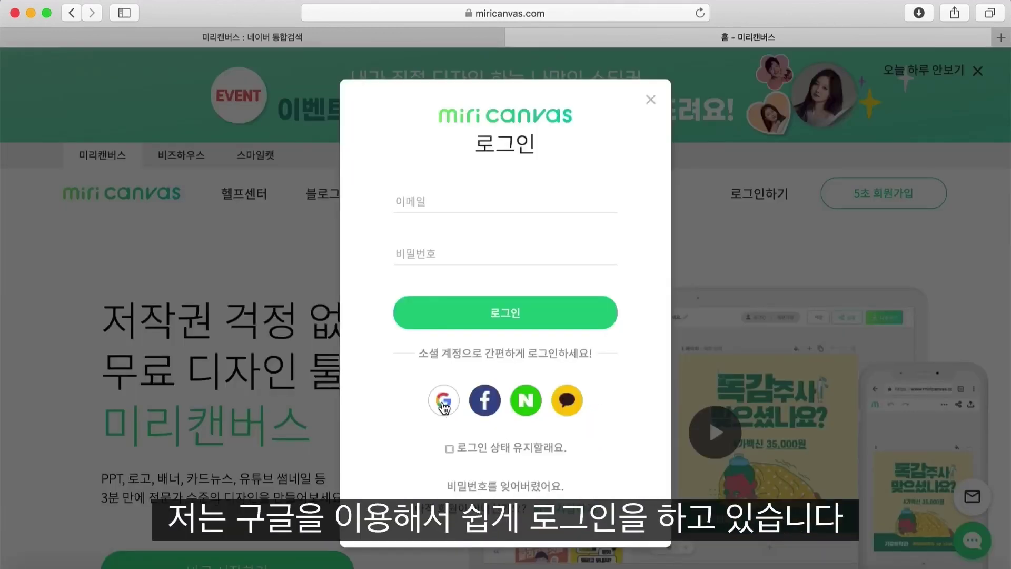
click(442, 403)
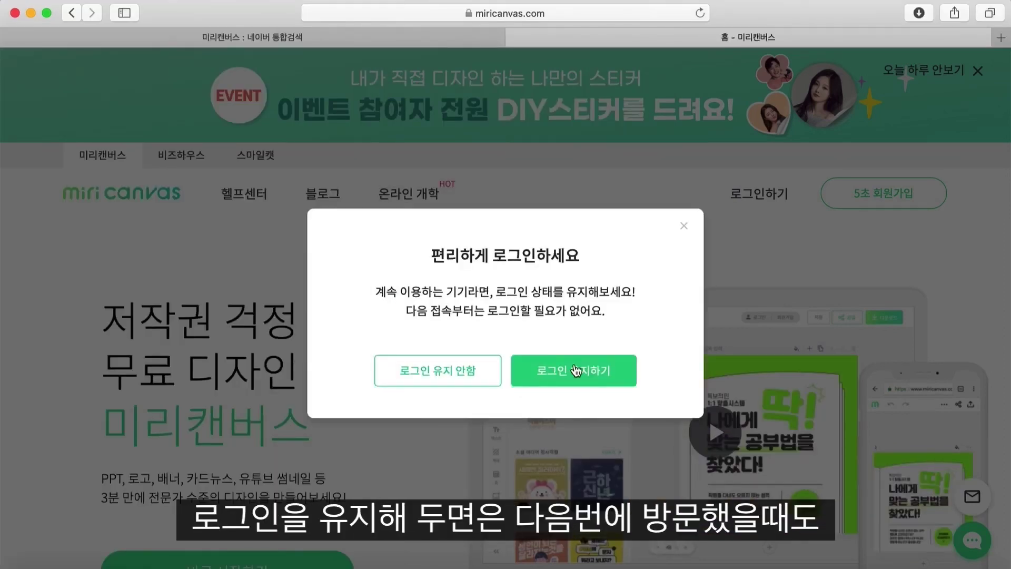
click(575, 370)
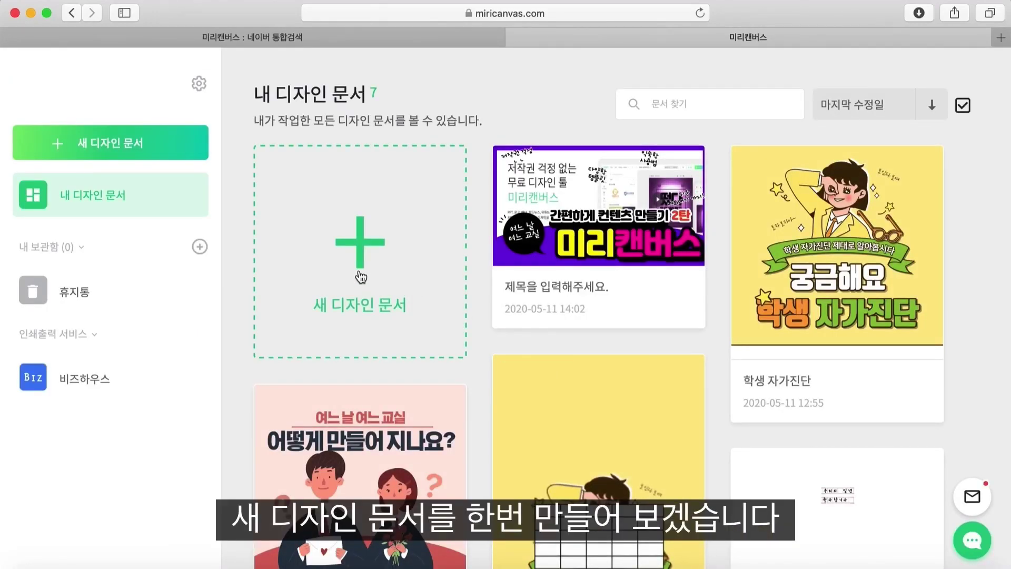
Look through the web and print formats for a new design document and create a web 카드뉴스 of 1080 × 1080 px.
click(356, 246)
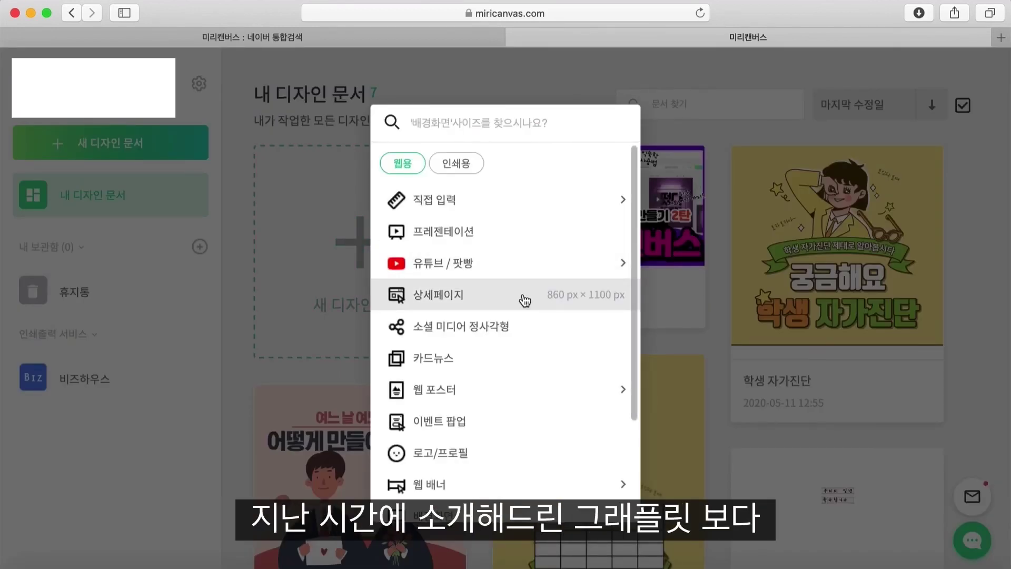
scroll(524, 299, down, 3)
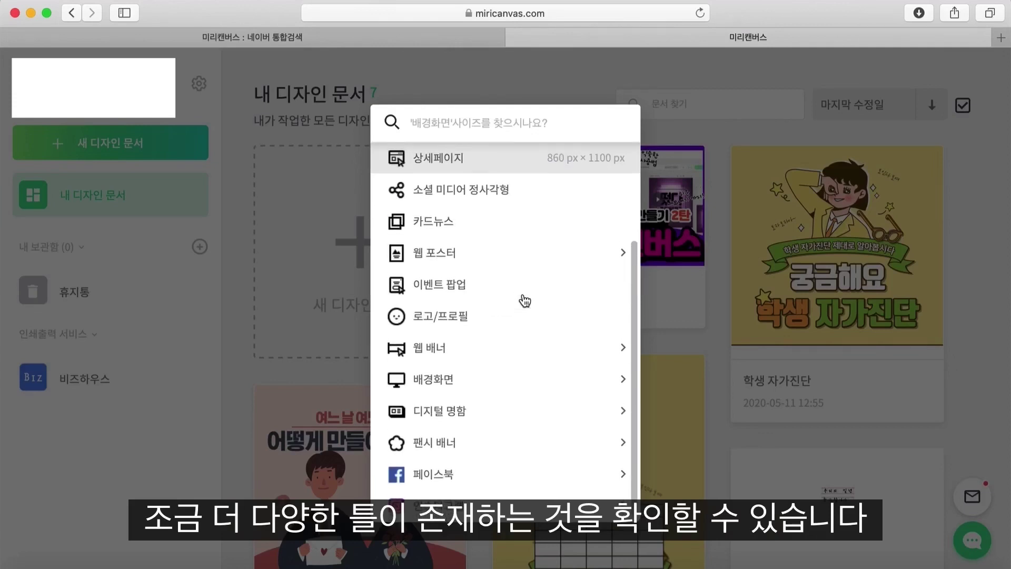
scroll(483, 339, up, 3)
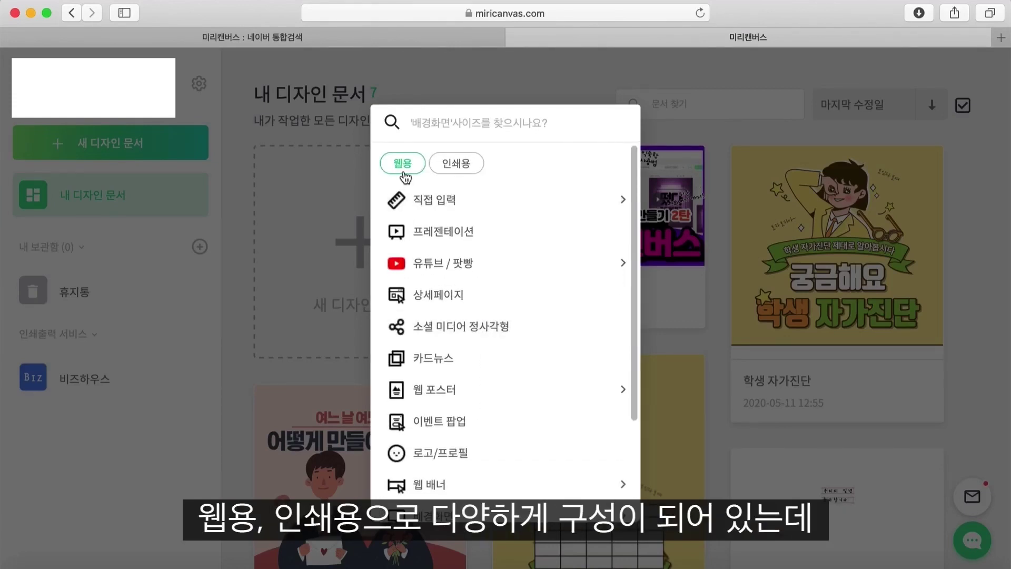
click(467, 163)
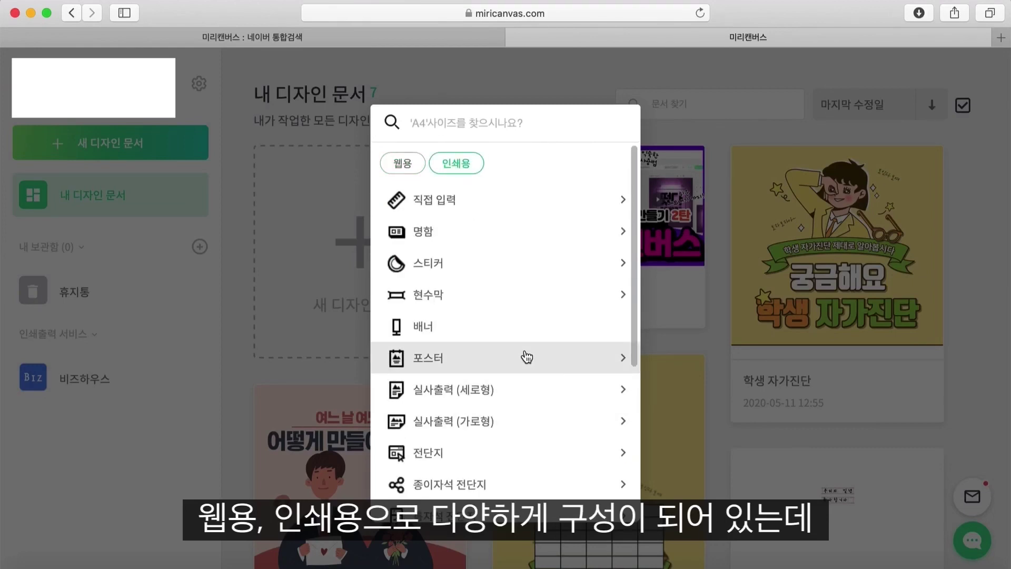
click(402, 163)
scroll(467, 295, down, 2)
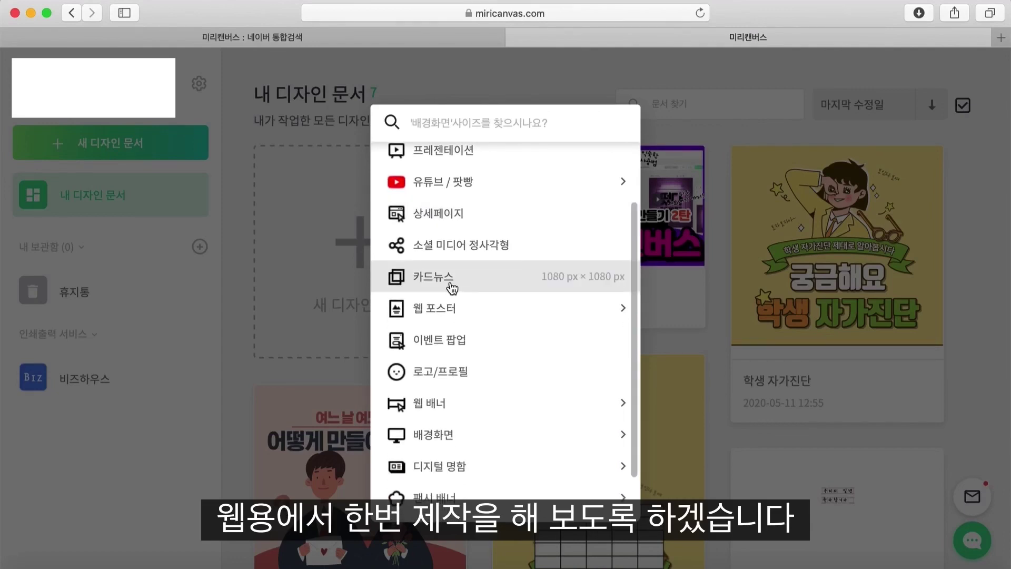
click(423, 284)
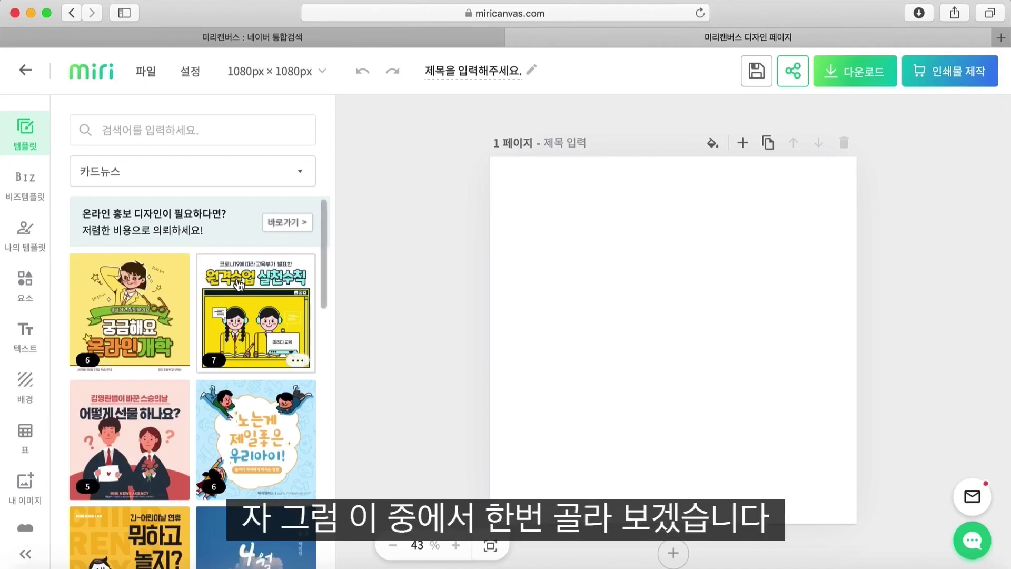
Apply the cover layout of the "긴~어린이날 연휴 뭐하고 놀지?" card-news template to the blank page.
scroll(240, 285, down, 2)
scroll(240, 285, down, 1)
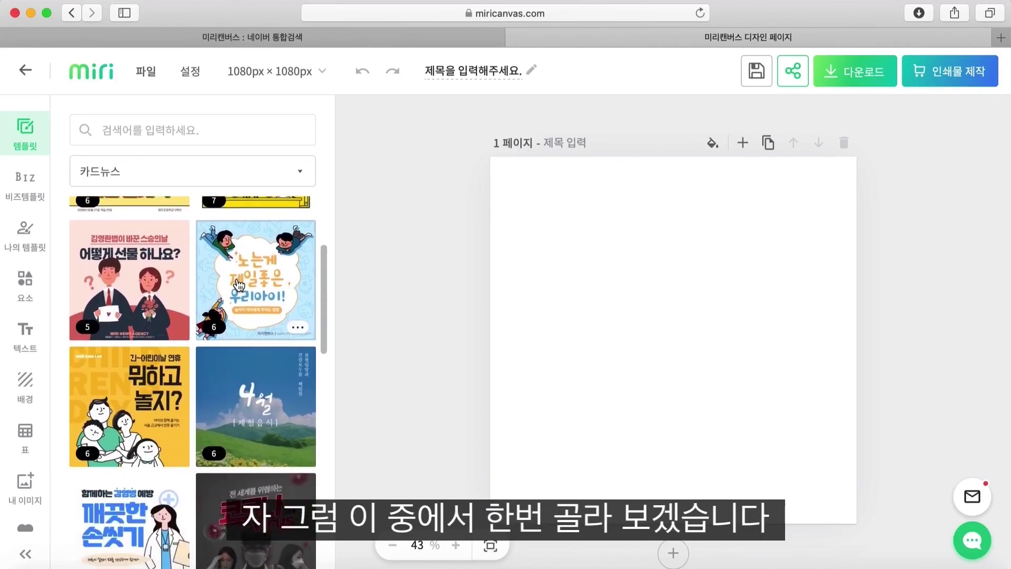
click(121, 411)
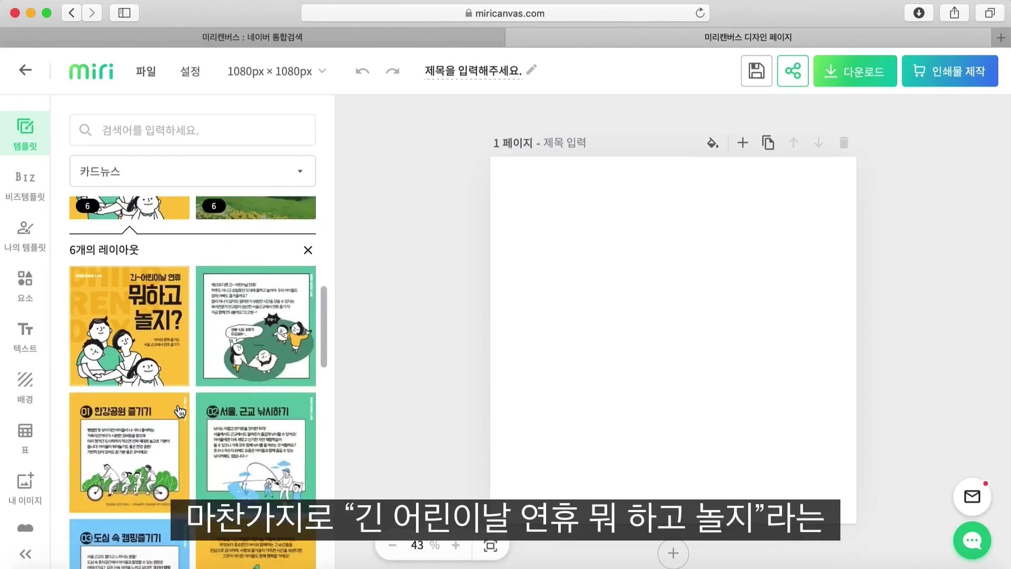
scroll(180, 411, down, 2)
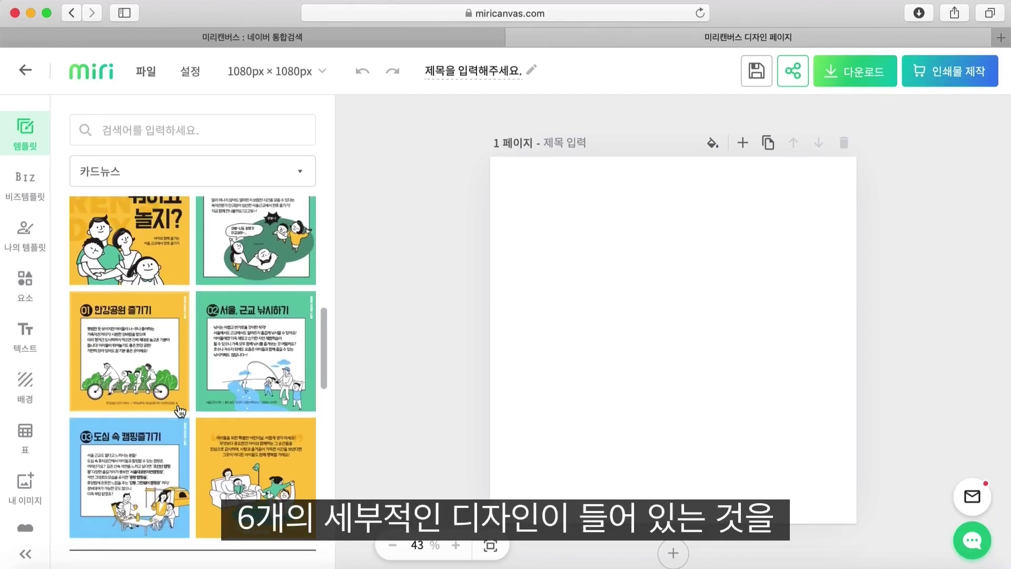
scroll(180, 411, up, 2)
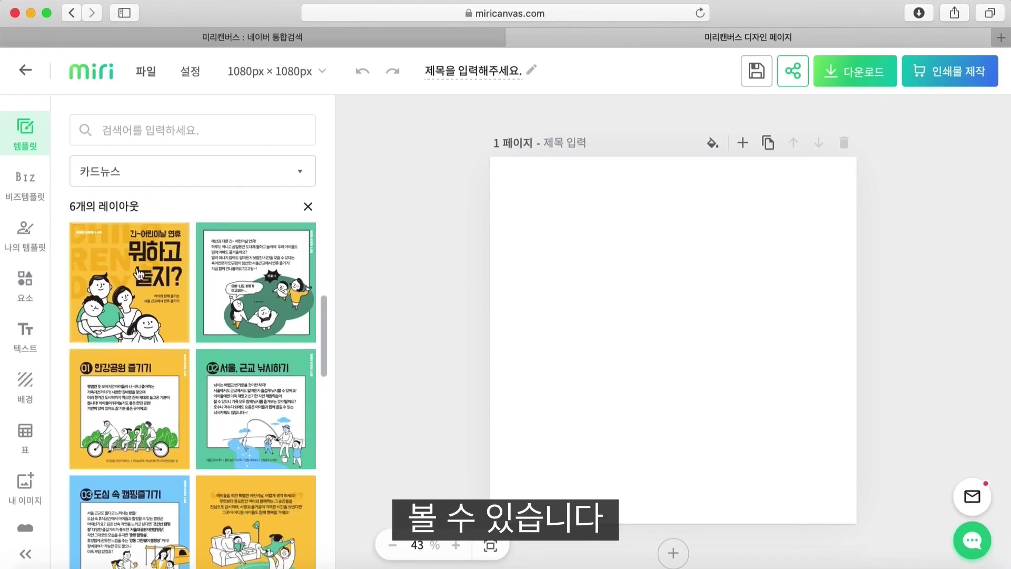
click(135, 267)
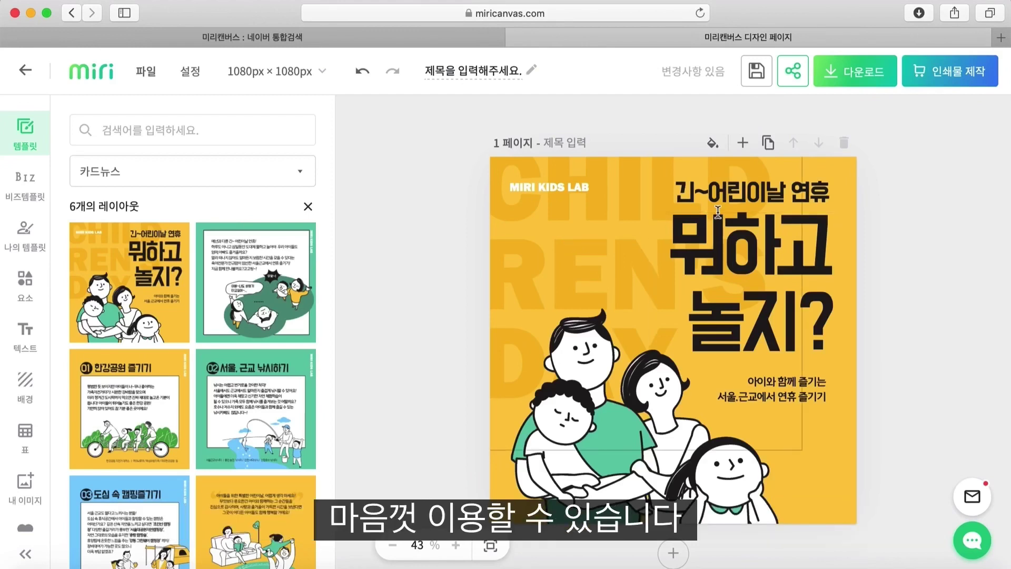
Replace the small top line of the cover headline with "우리 반 규칙은 ?".
click(740, 201)
text(우리)
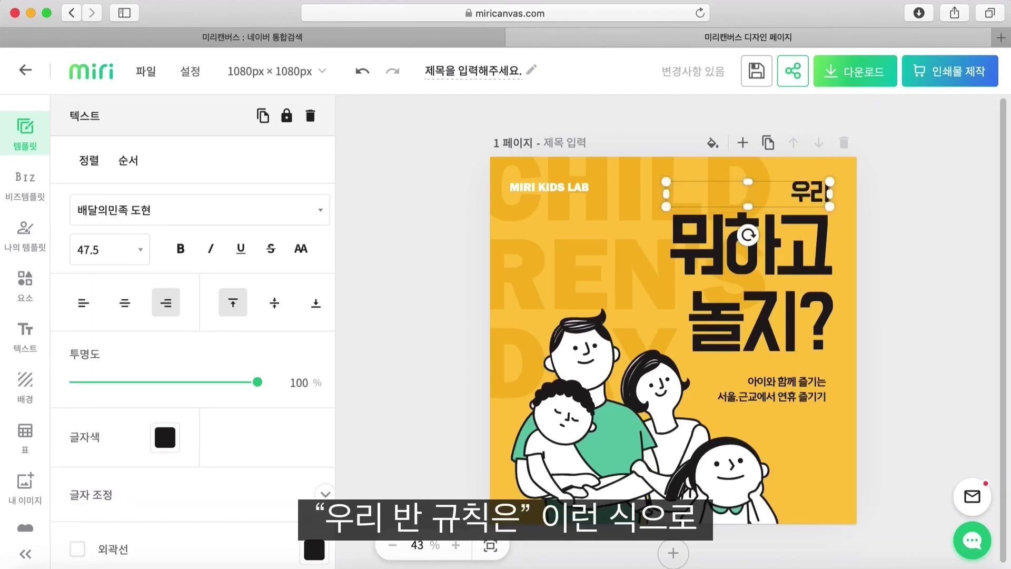
text( 반 규칙은 ?)
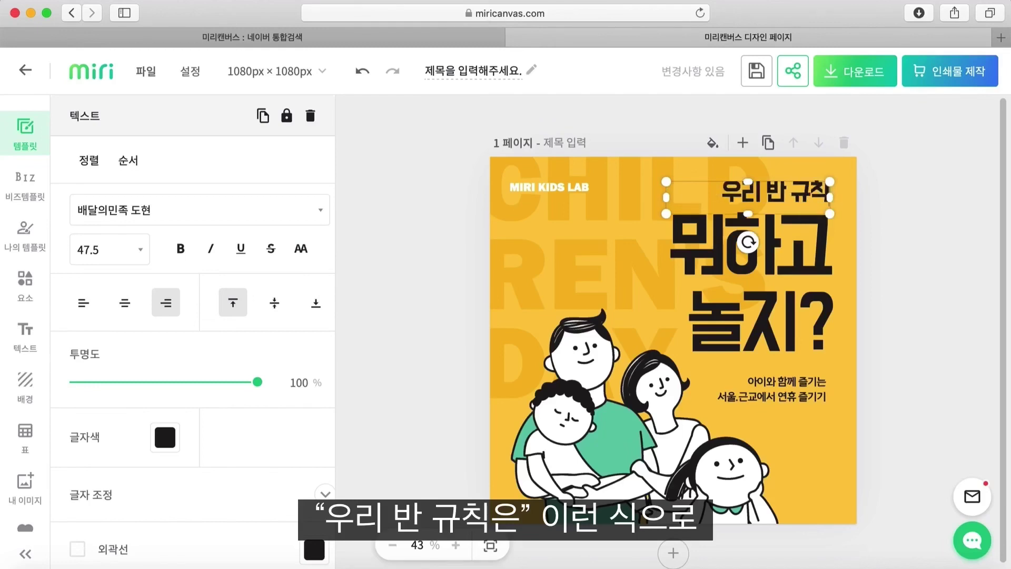
key(Escape)
Change the large two-line cover title to "어떤게 있지?".
click(746, 254)
double_click(746, 254)
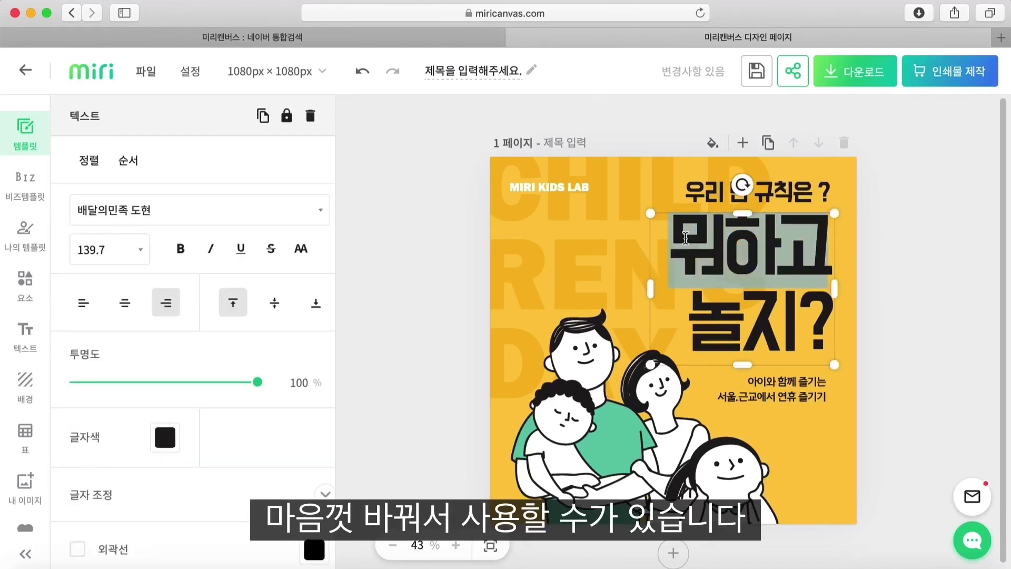
text(어떤게)
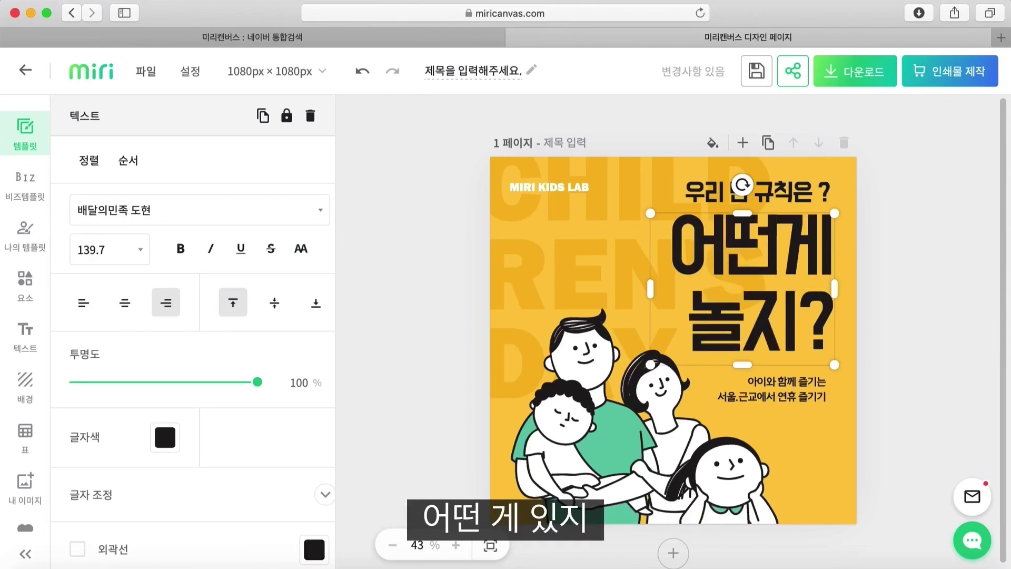
key(BackSpace)
key(BackSpace)
text(있지)
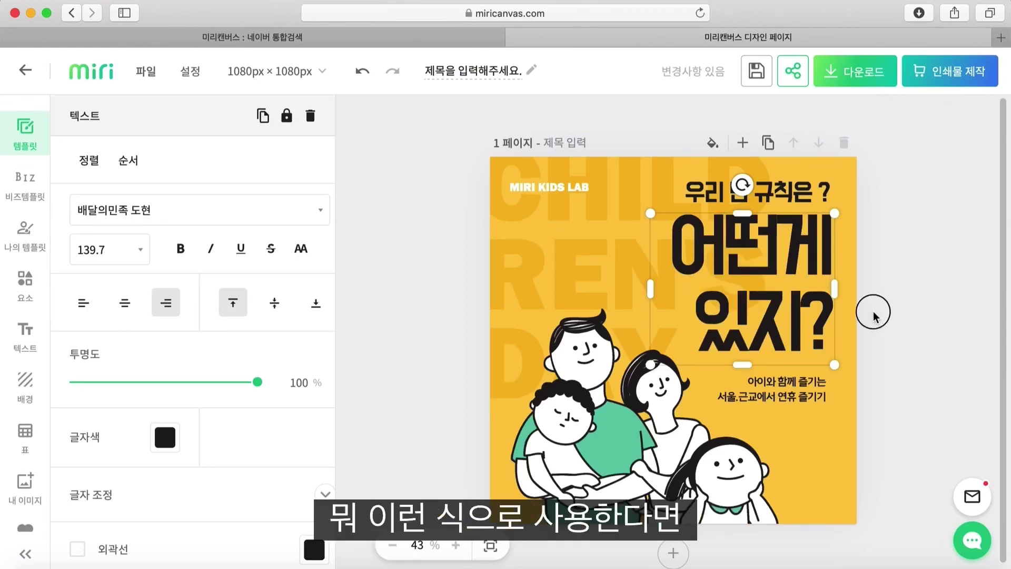
Delete the small two-line subtitle below the cover title.
click(873, 316)
click(772, 398)
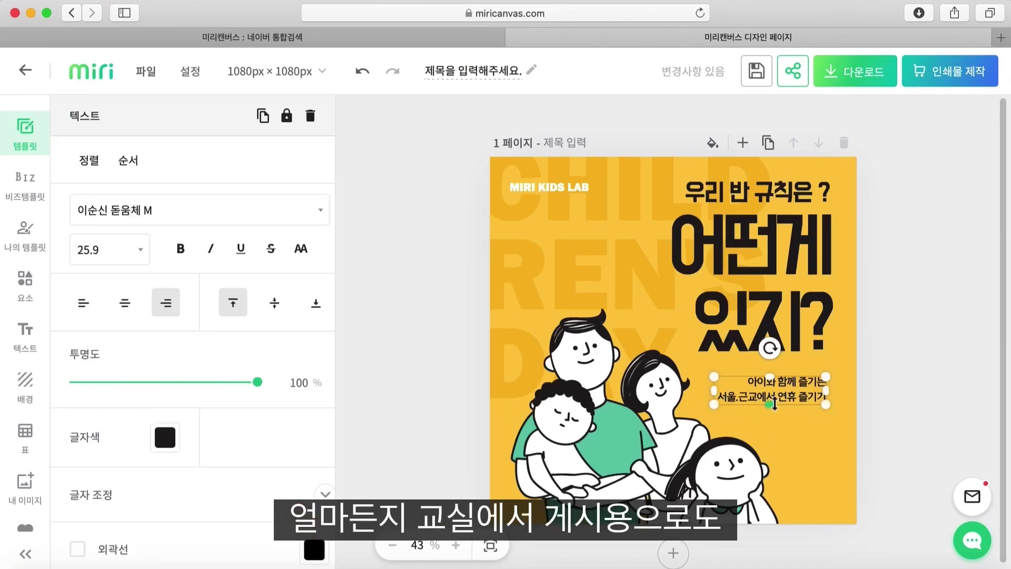
key(Delete)
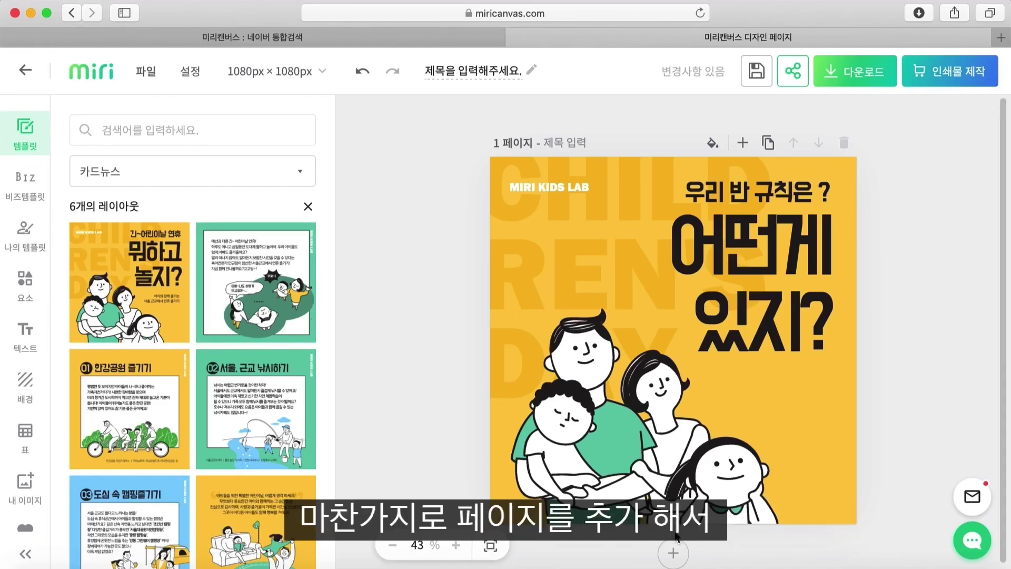
Add a second page and apply the template's "01 한강공원 즐기기" layout to it.
click(681, 554)
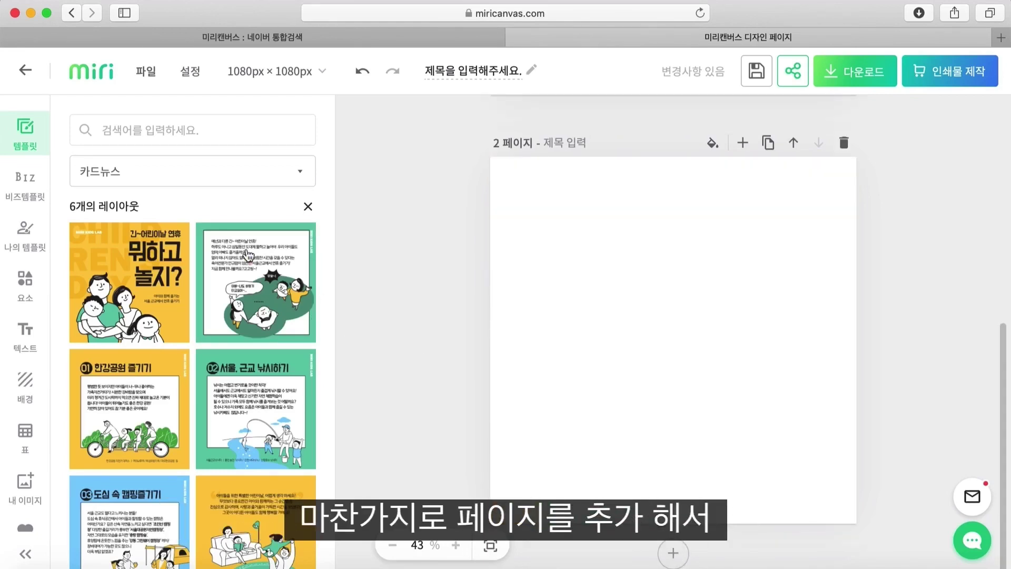
click(190, 366)
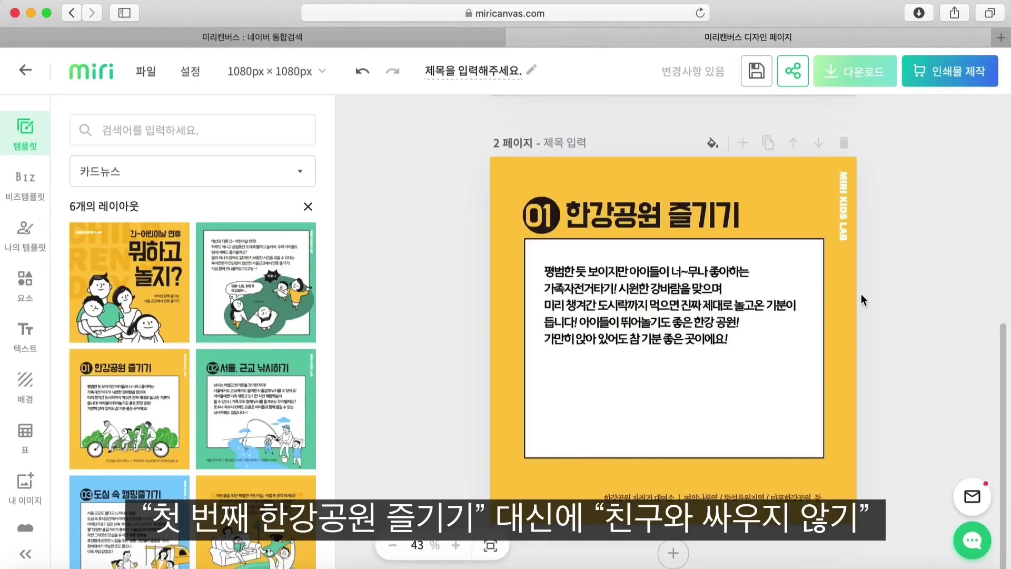
Change the page 2 heading text after the 01 badge to "친구와 싸우지 않기", keeping the badge.
double_click(588, 220)
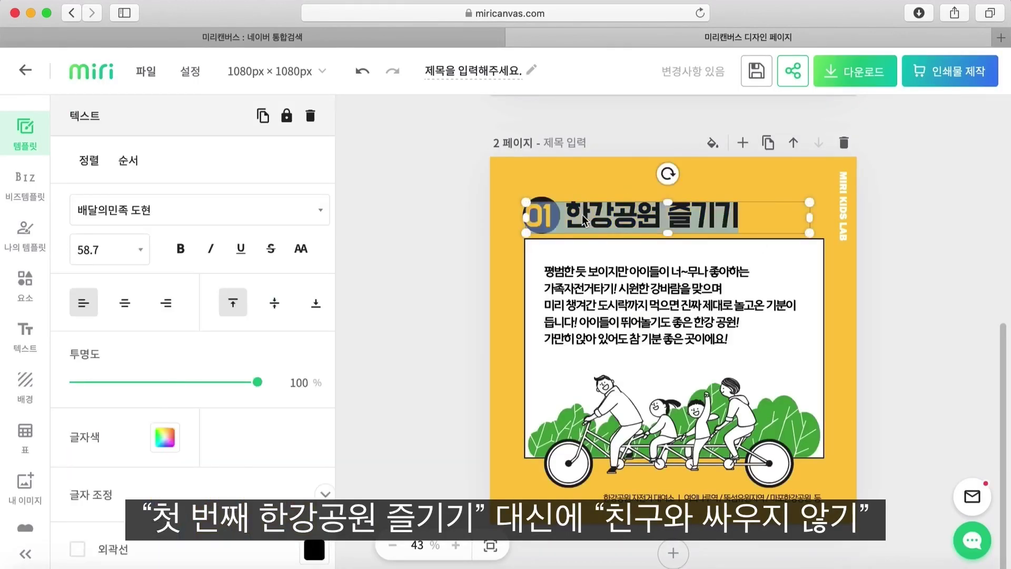
drag(567, 218, 751, 229)
text(친구와 싸우지)
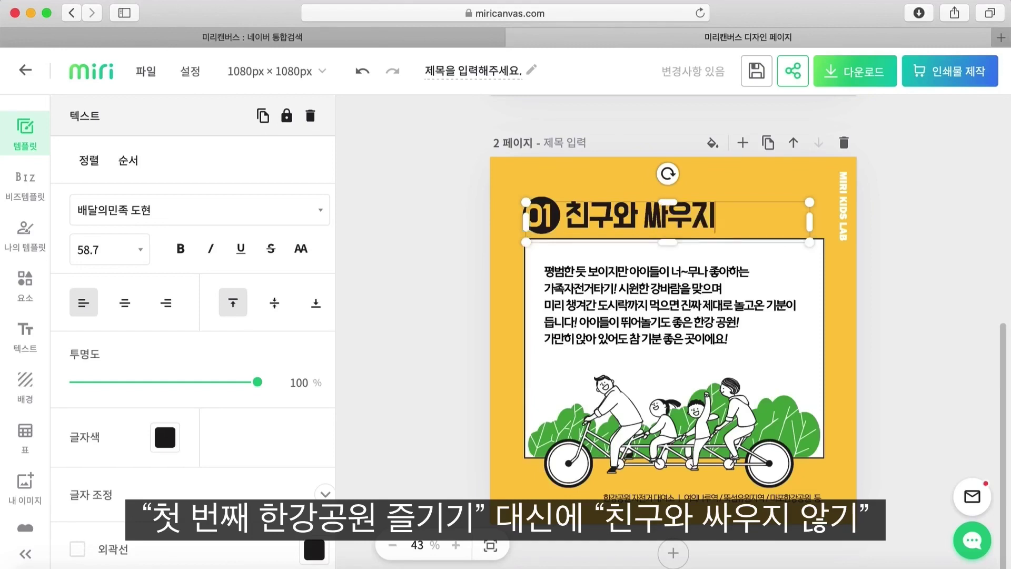
text( ㅇㅏㄴㅎ기)
click(916, 258)
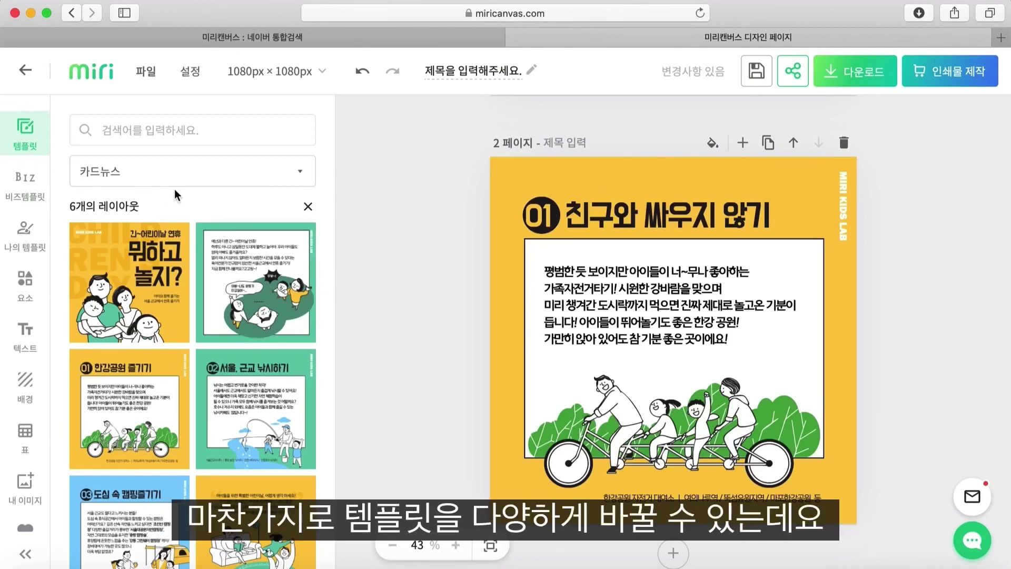
click(199, 181)
click(389, 193)
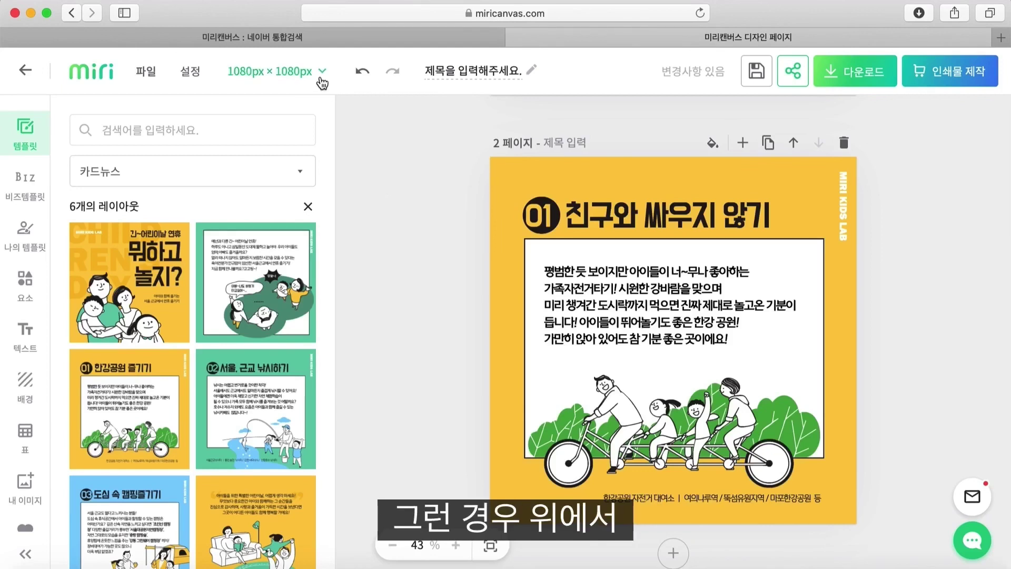
Look through the print size presets and check which units custom dimensions offer for print and for web.
click(320, 79)
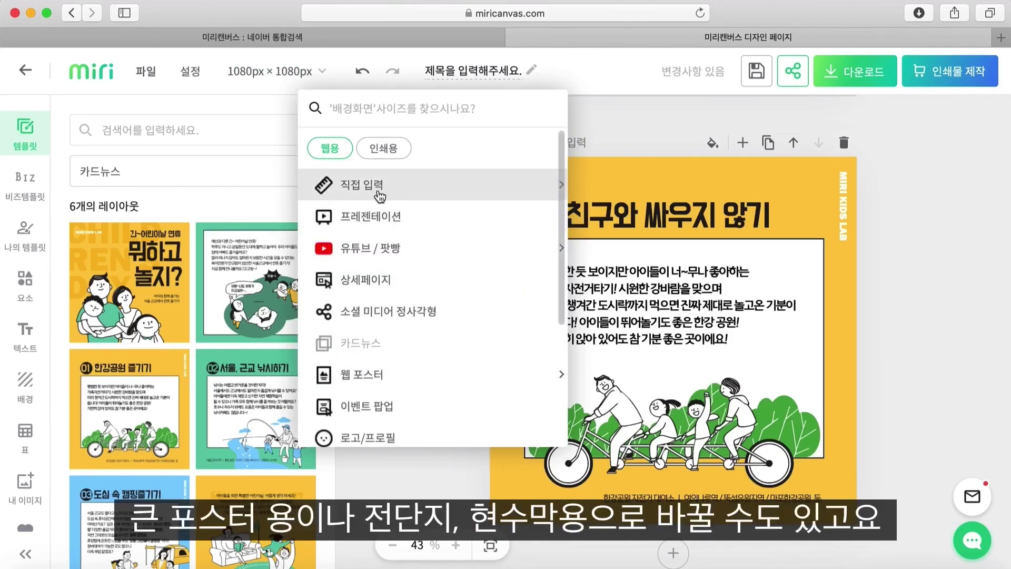
click(392, 153)
scroll(417, 316, down, 3)
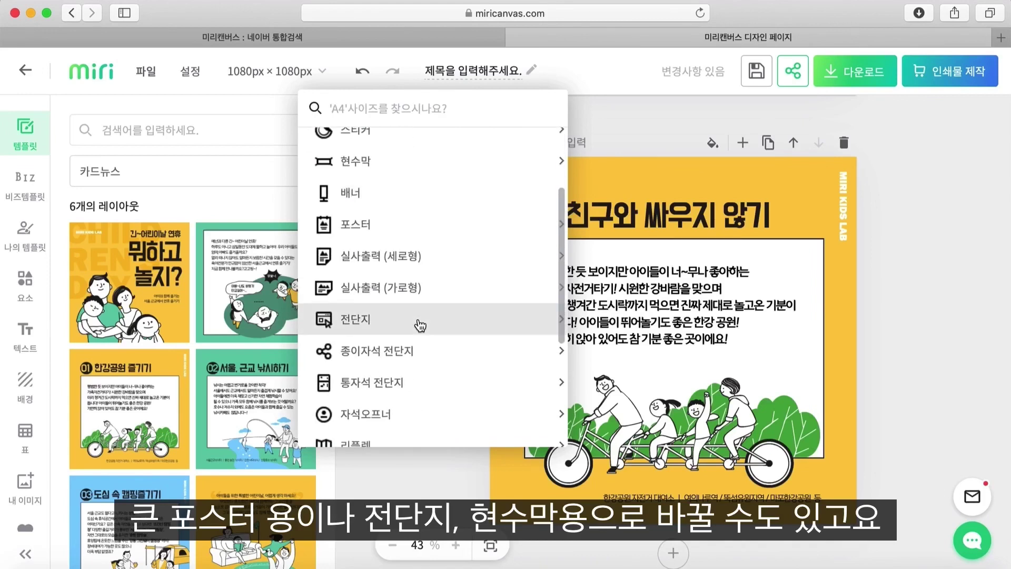
scroll(416, 230, up, 3)
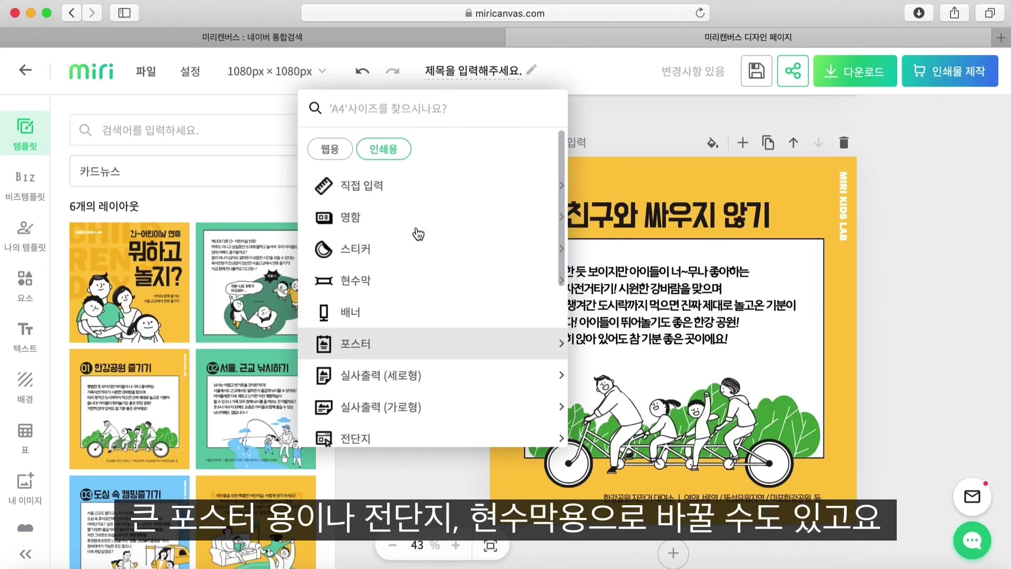
click(390, 199)
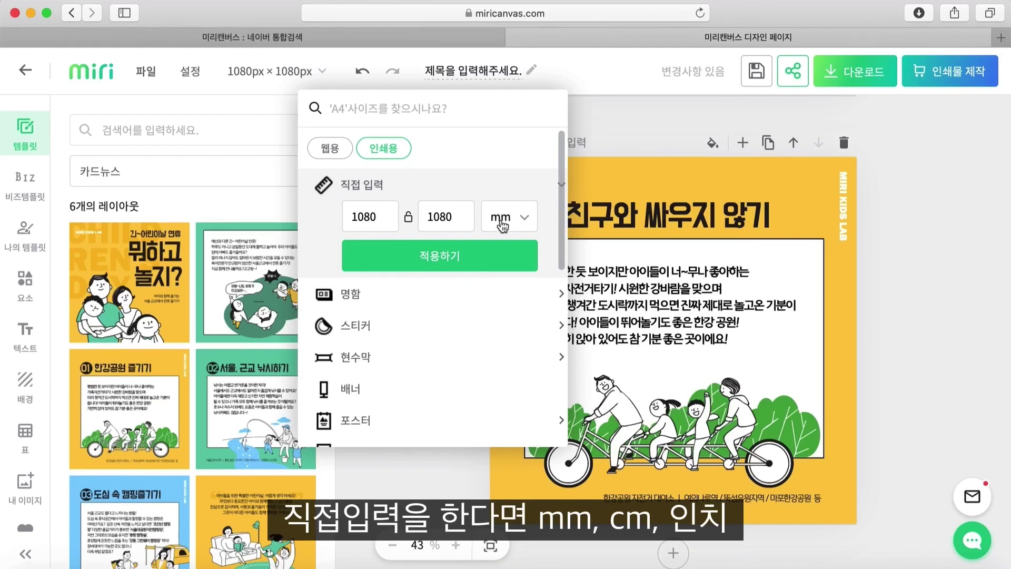
click(507, 220)
click(466, 156)
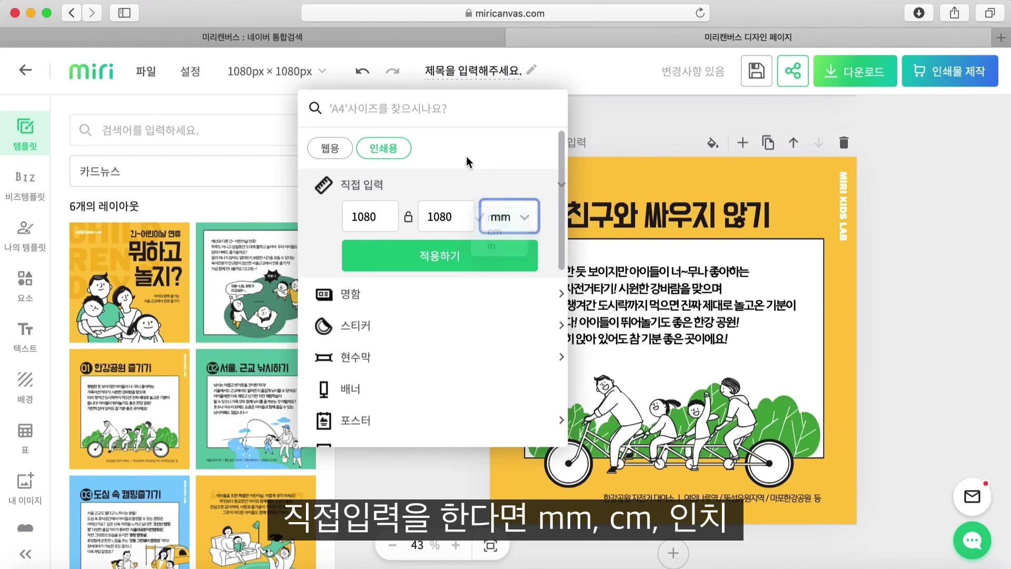
click(329, 150)
click(522, 228)
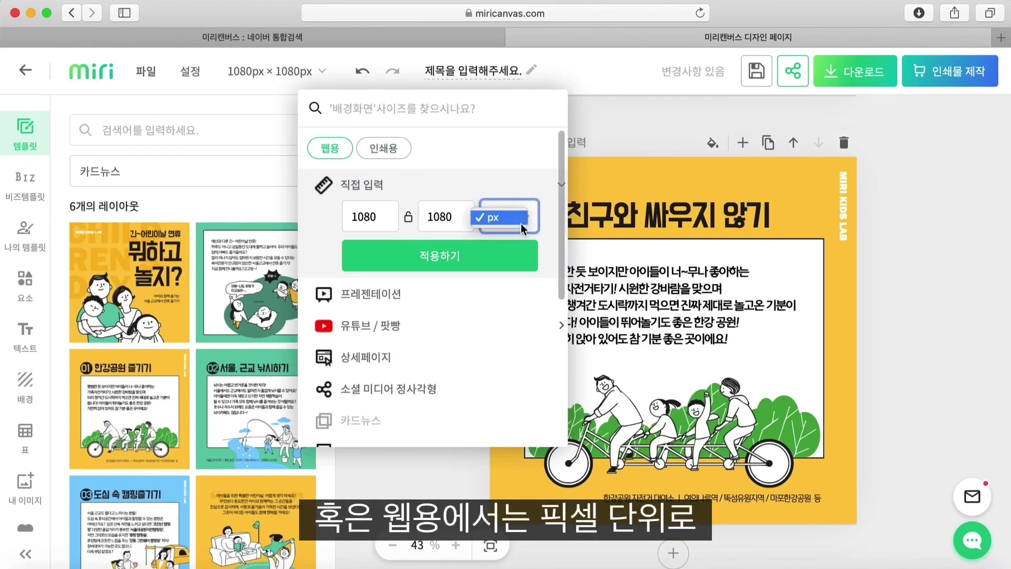
click(521, 224)
Resize the design to a custom print size of 100 × 150 cm.
click(393, 152)
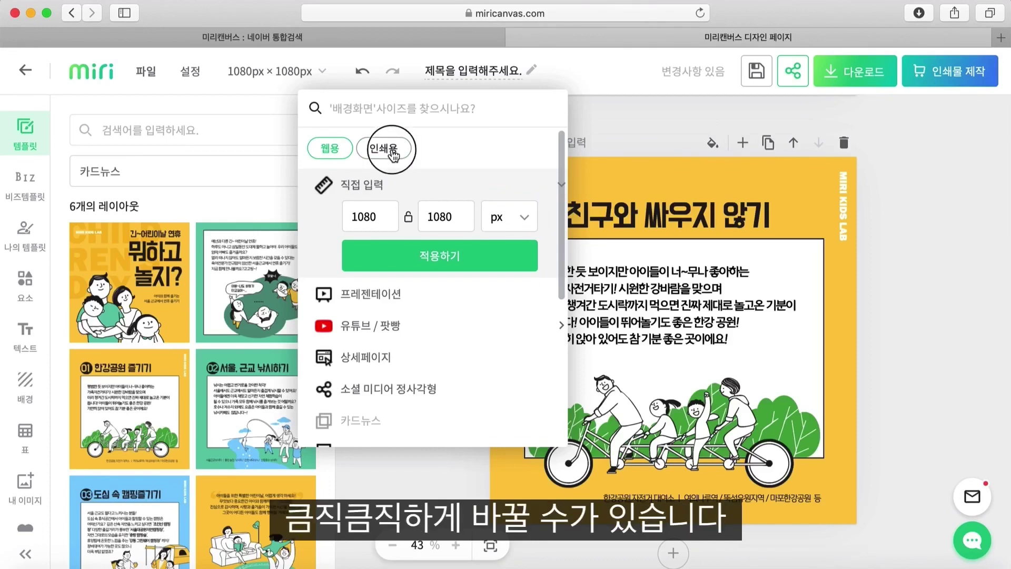
click(482, 220)
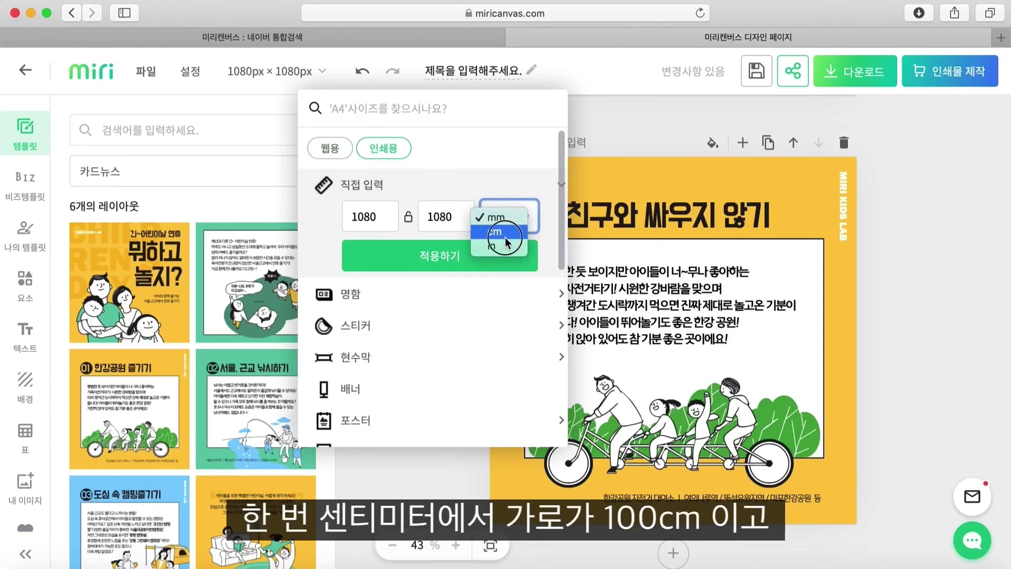
click(505, 239)
click(388, 216)
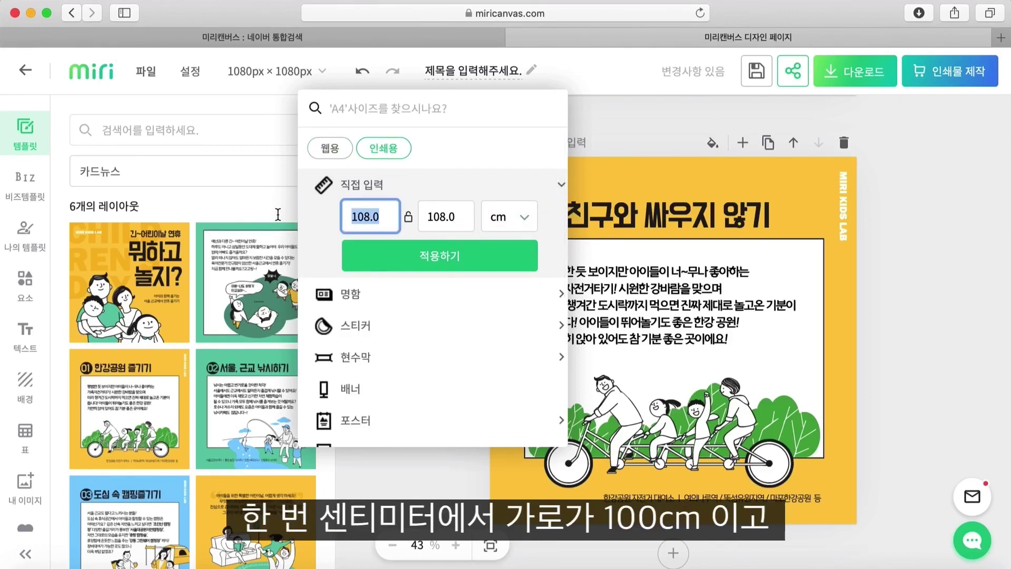
text(100)
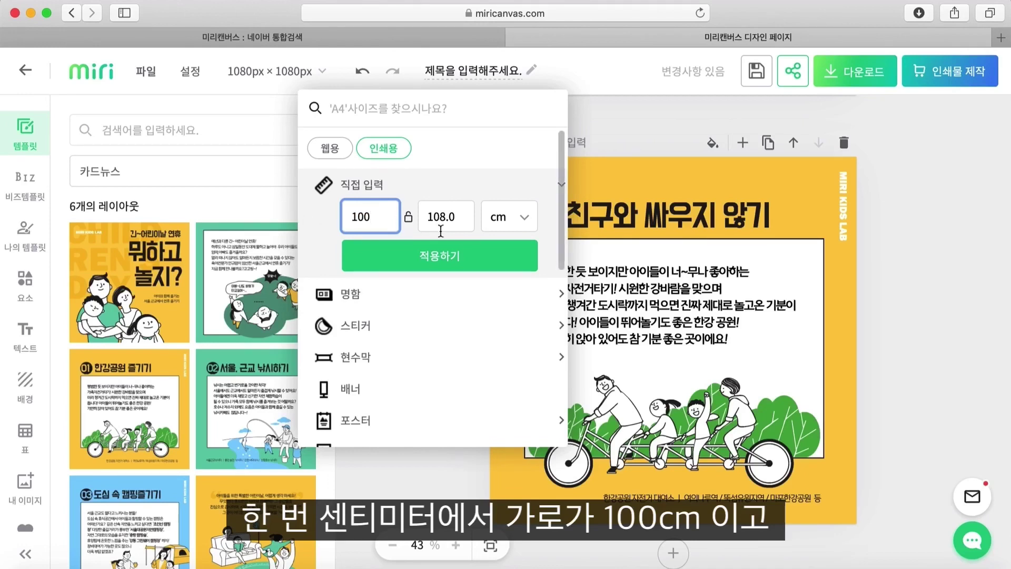
click(461, 217)
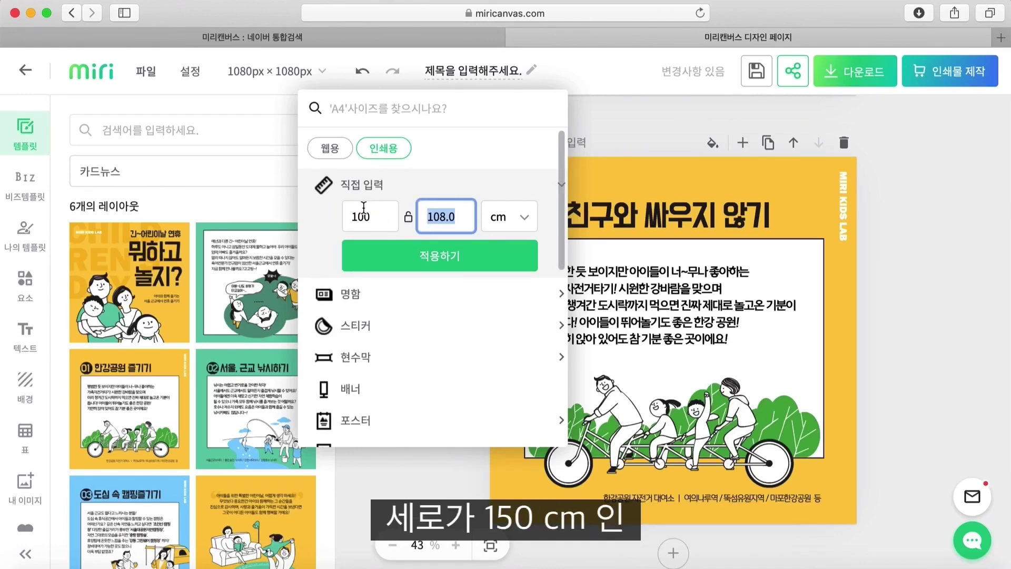
text(150)
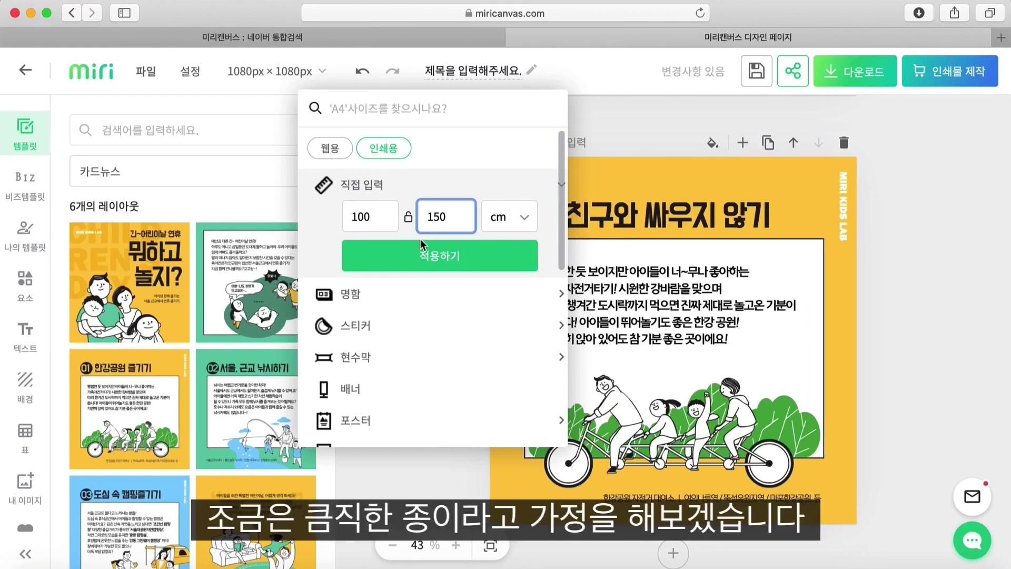
click(433, 256)
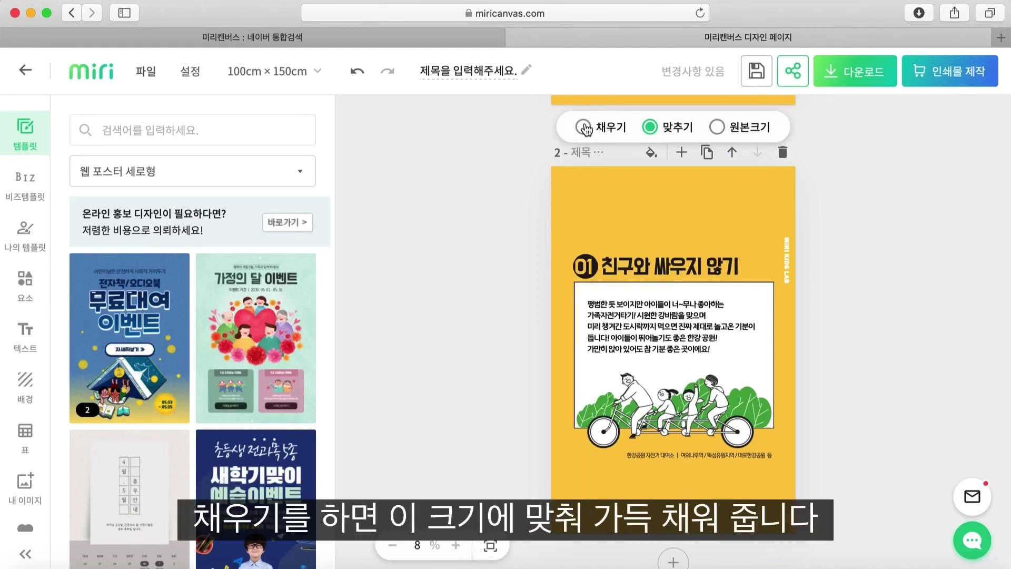
Set the resized content to 채우기 and scale down the page 2 heading to font size 261.7.
click(583, 127)
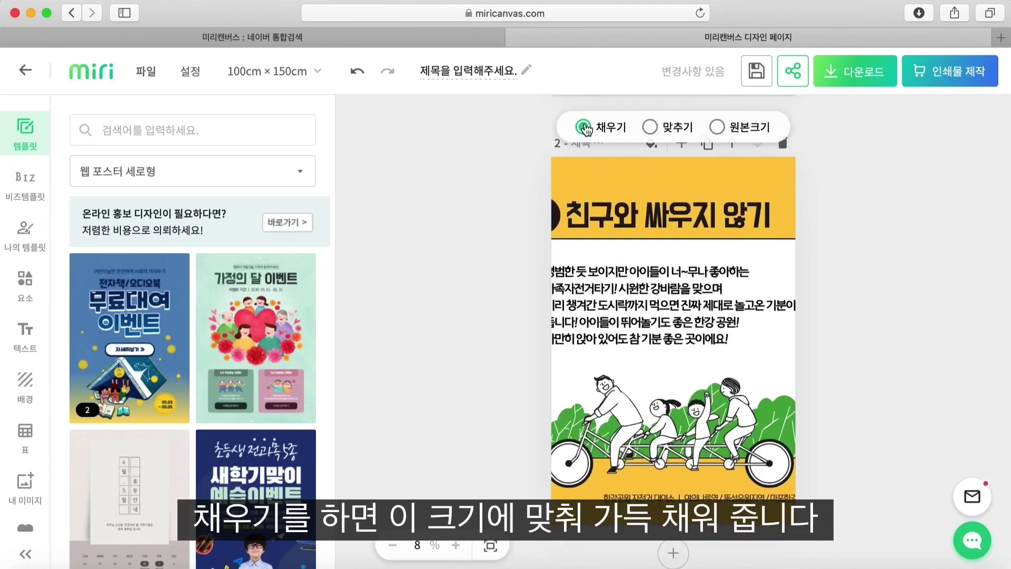
click(555, 219)
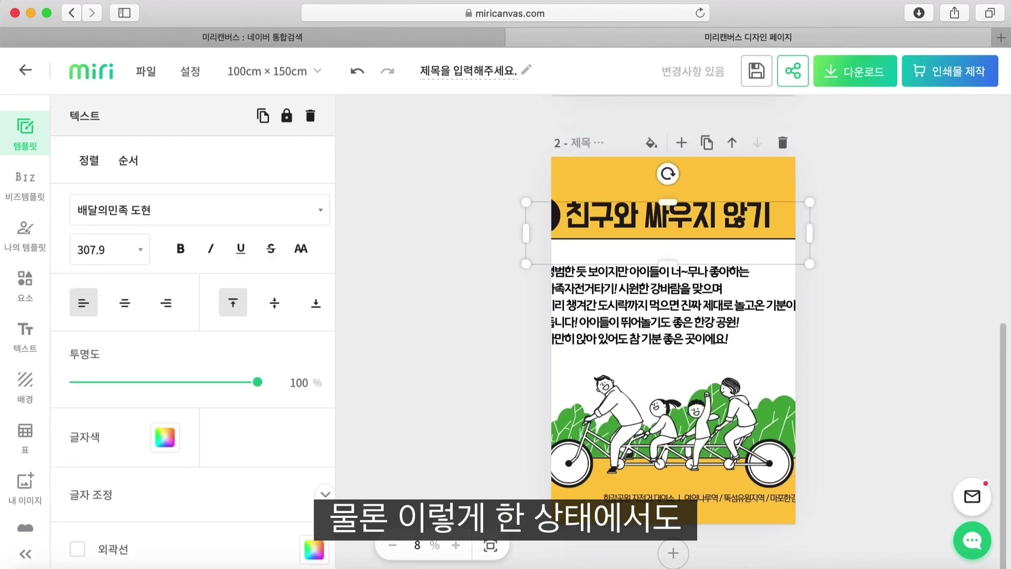
drag(525, 201, 569, 211)
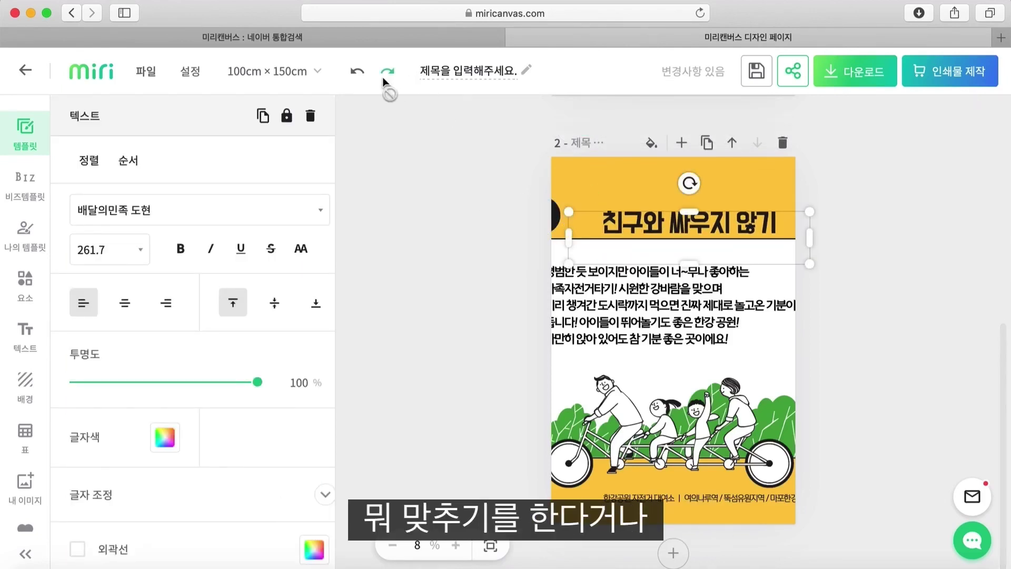
Undo the heading scaling and the page resize to return to 1080 × 1080 px, keeping the "친구와 싸우지 않기" heading.
click(357, 71)
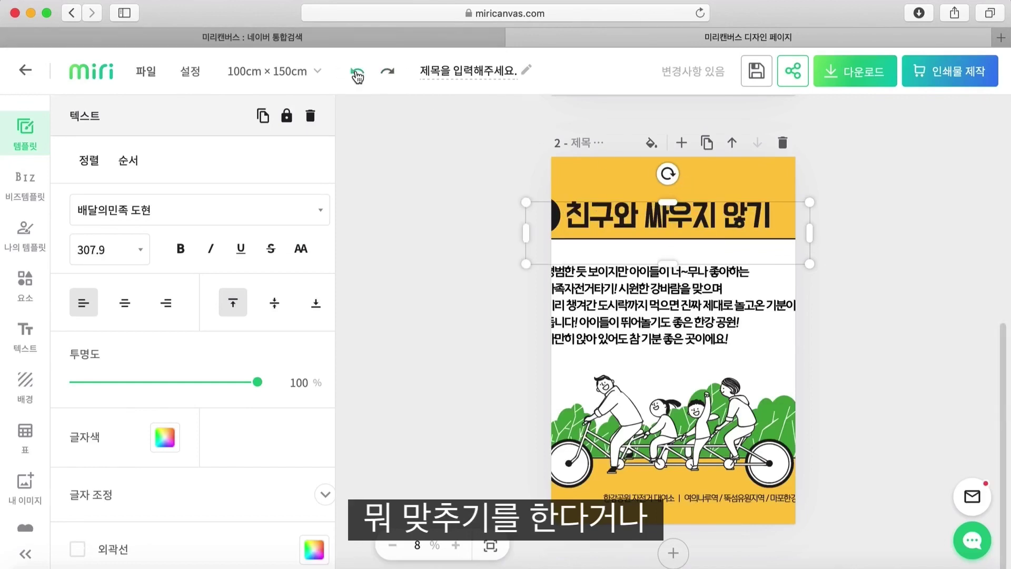
click(357, 71)
click(357, 71)
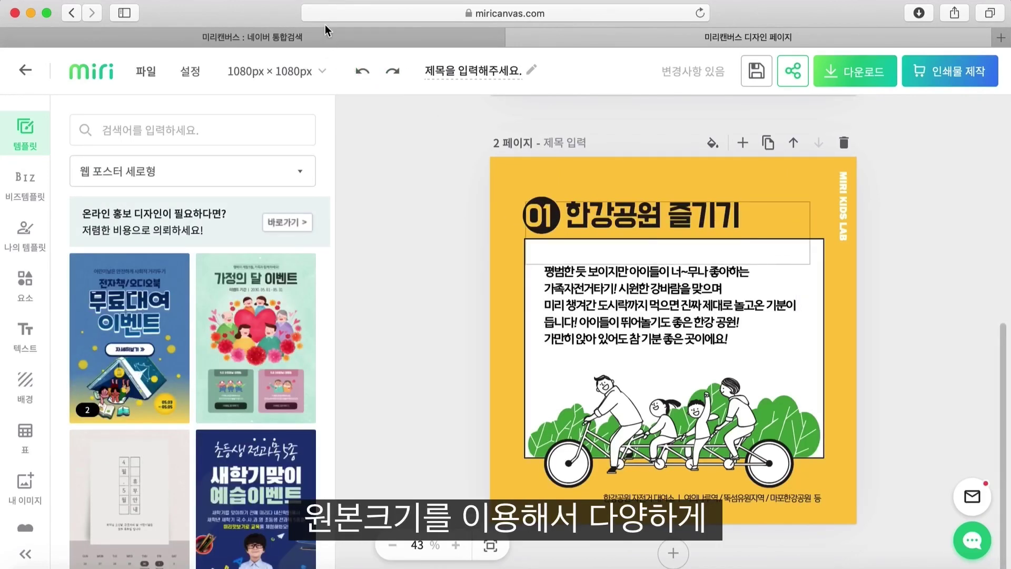
click(390, 74)
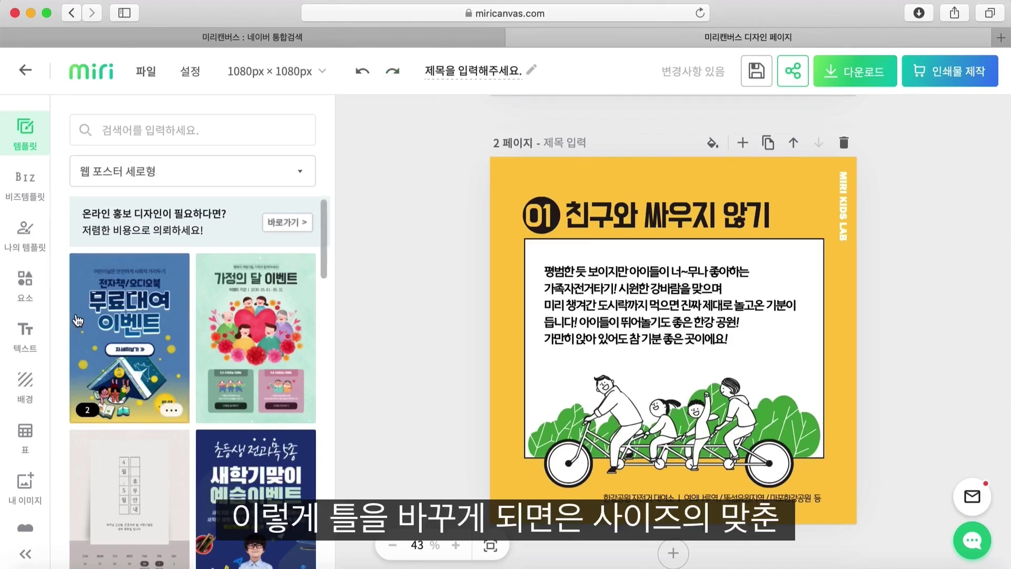
Browse the 웹 포스터 세로형 templates.
scroll(78, 320, down, 5)
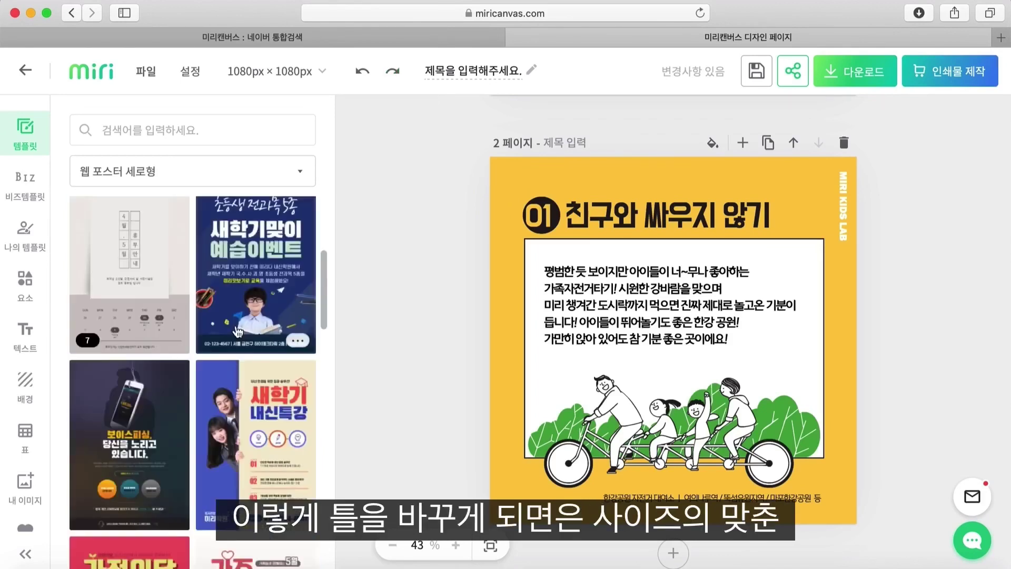
scroll(116, 451, down, 5)
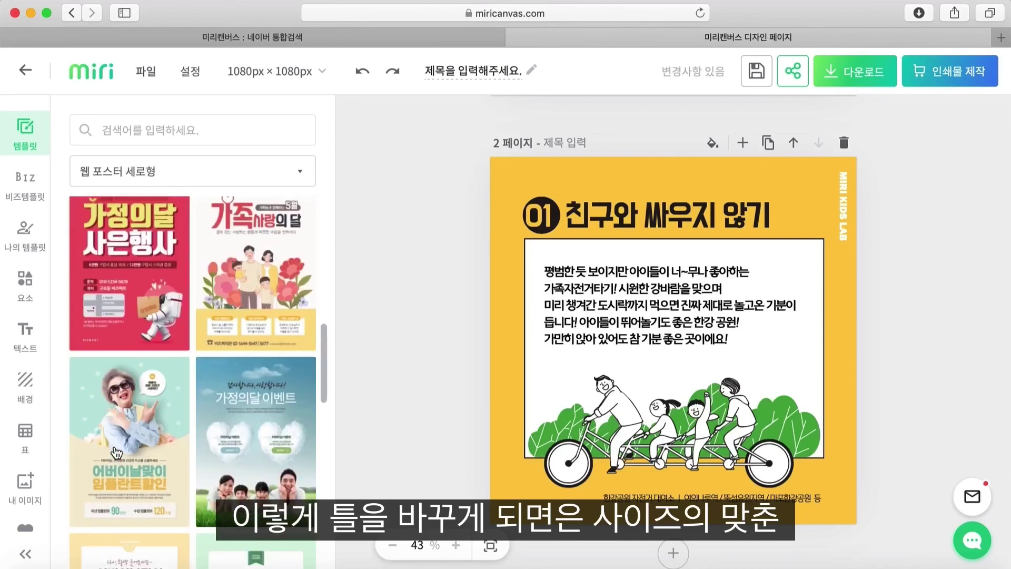
scroll(288, 444, down, 3)
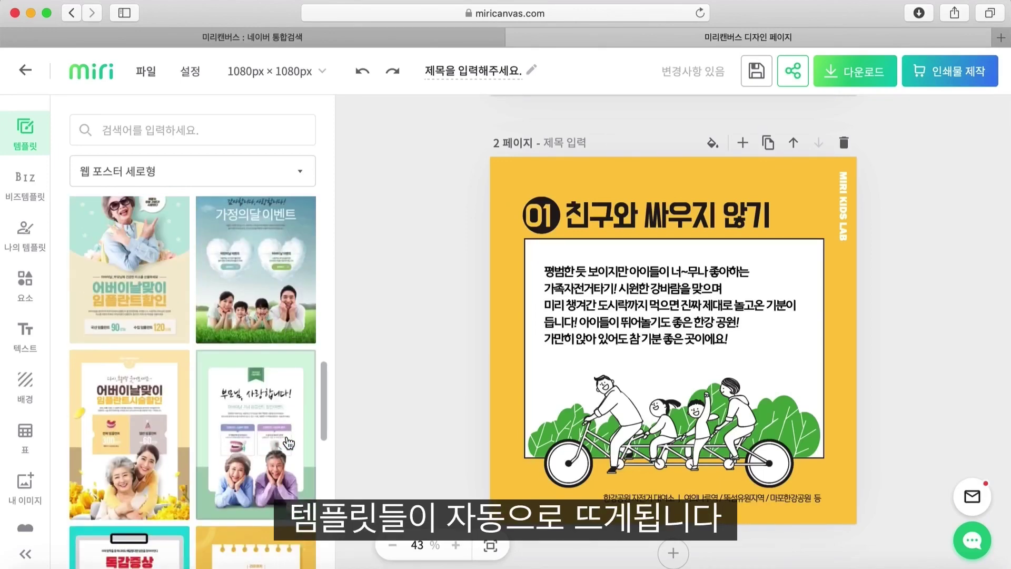
Add a blank third page and browse the categories of the 요소 library.
scroll(288, 443, down, 5)
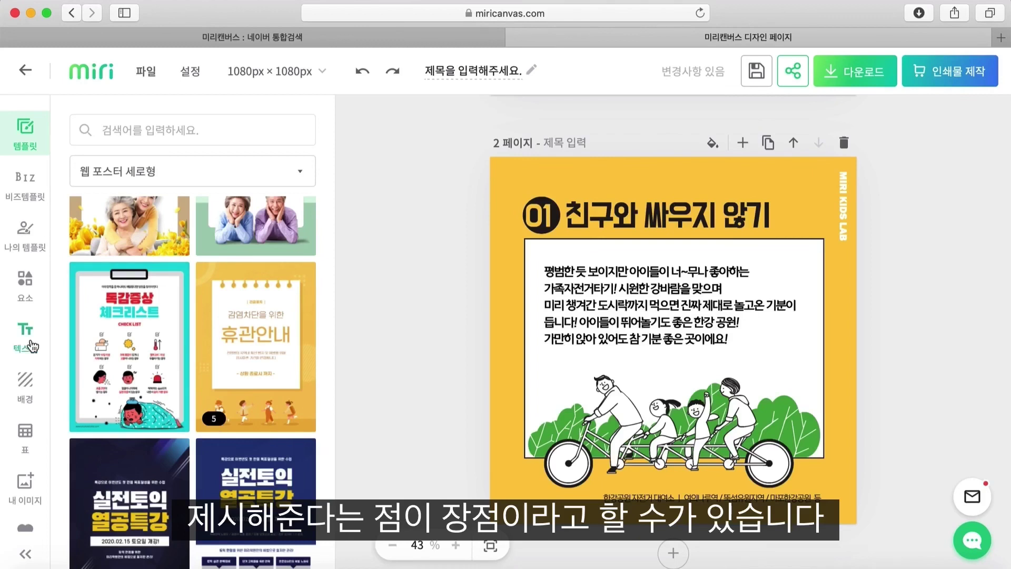
click(673, 553)
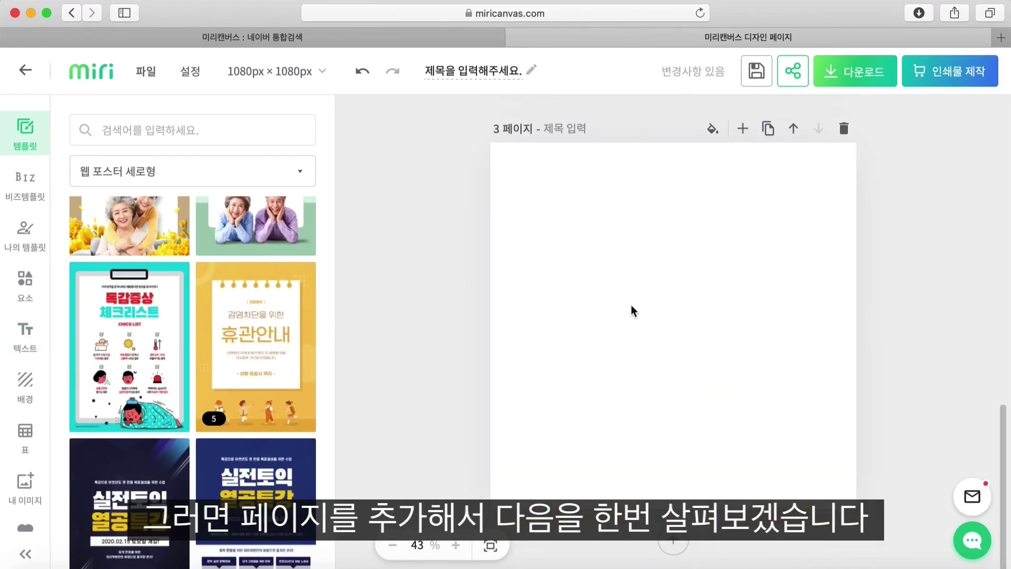
click(24, 279)
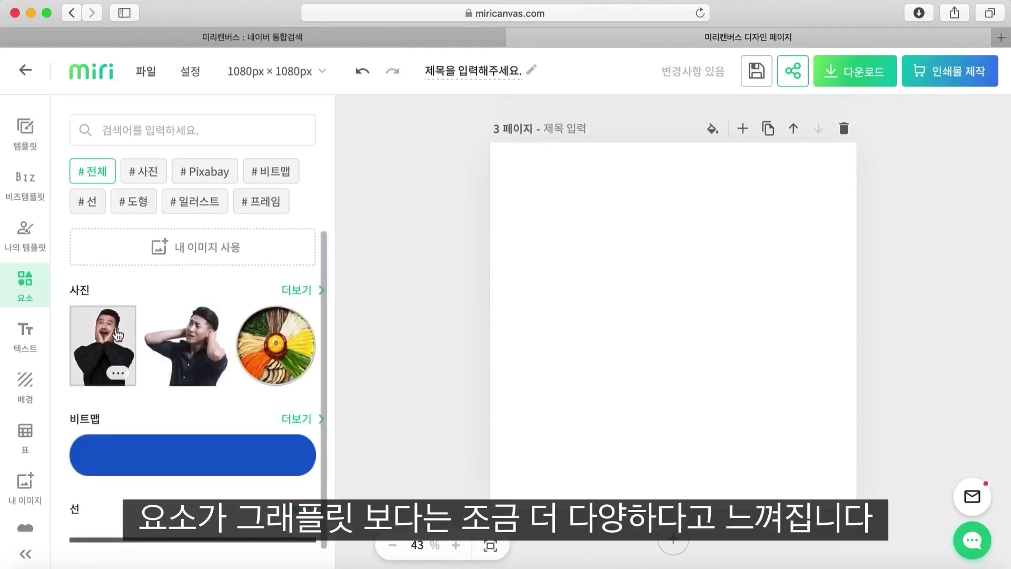
scroll(179, 392, down, 8)
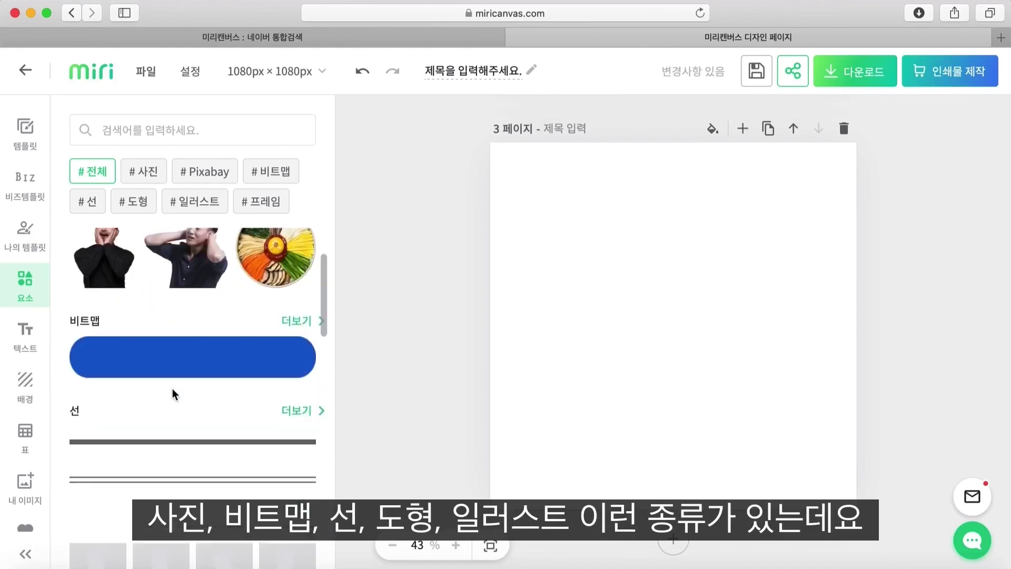
scroll(175, 395, down, 10)
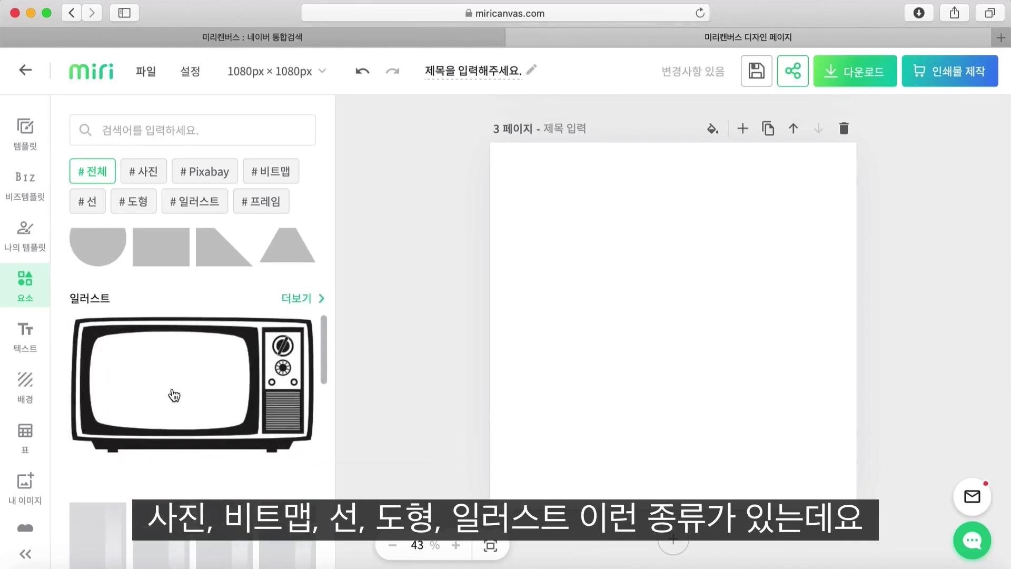
scroll(174, 395, up, 5)
scroll(175, 394, up, 8)
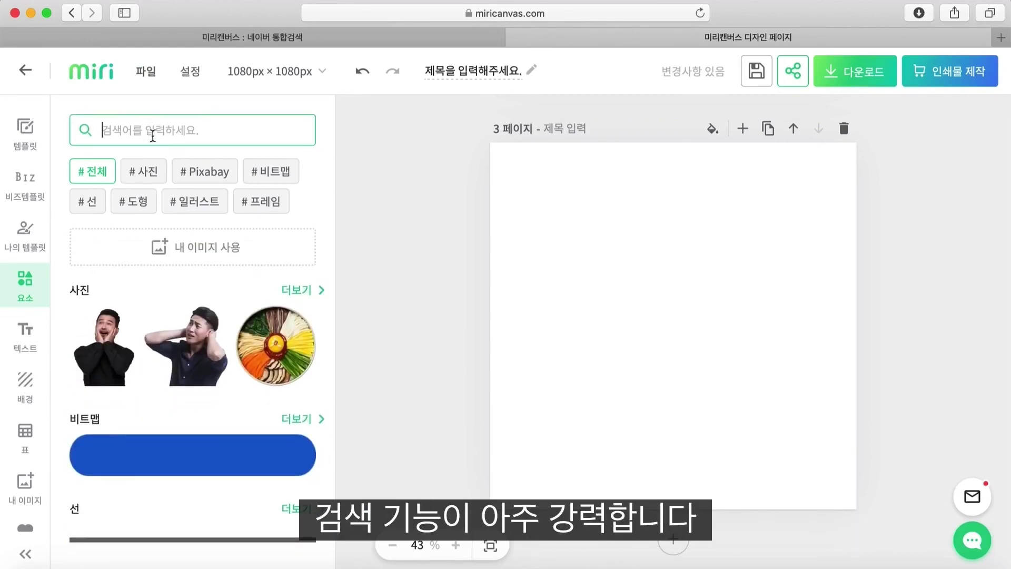
Search the elements for "스마트폰", review the photos, and limit the results to 일러스트.
text(스마트포)
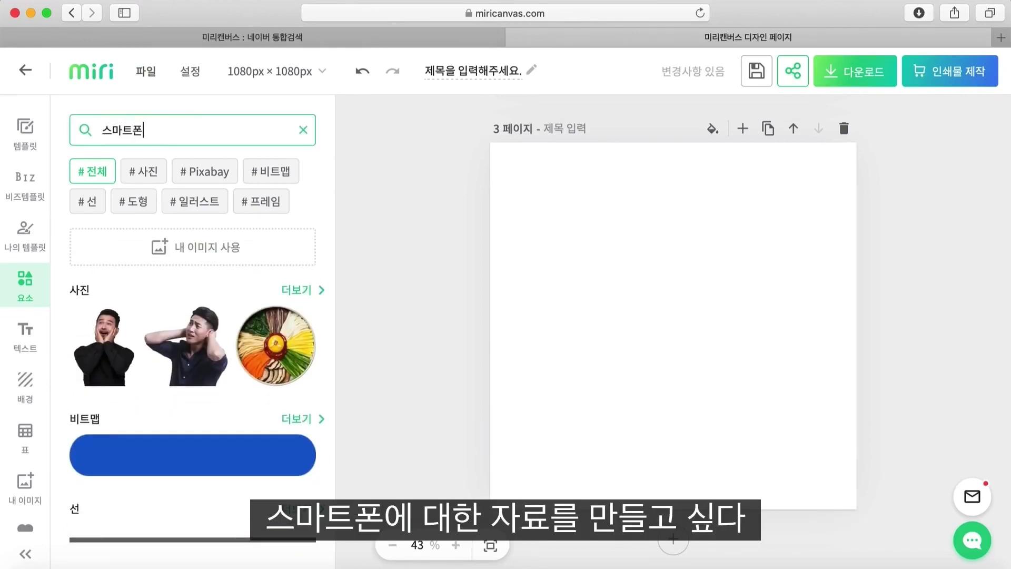
key(Return)
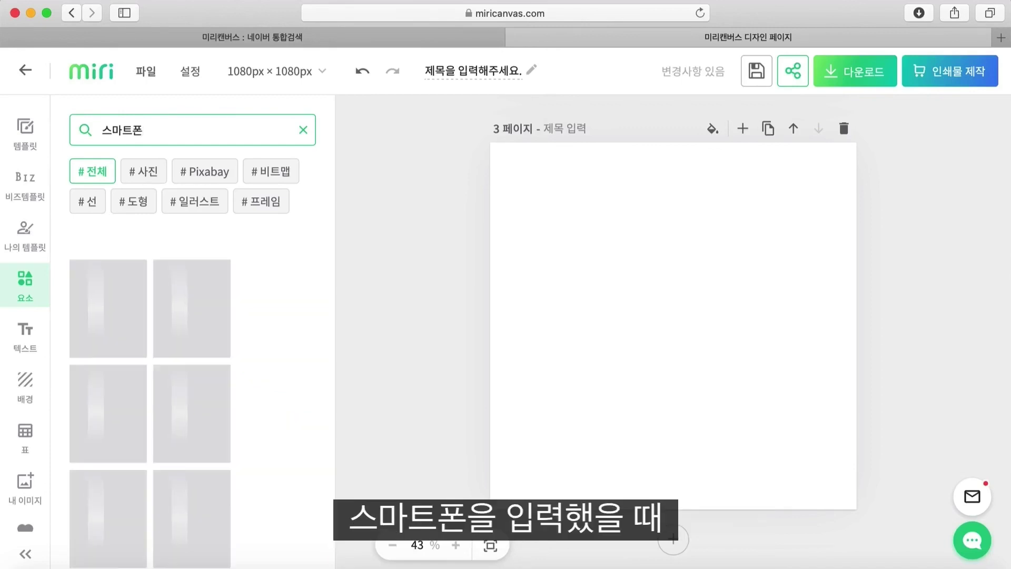
scroll(199, 377, down, 2)
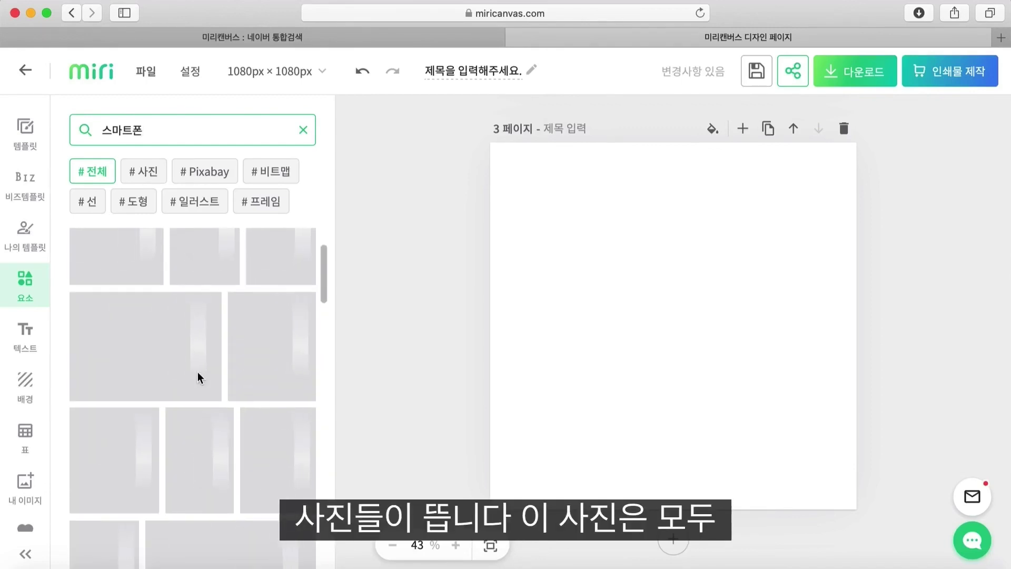
scroll(200, 377, up, 2)
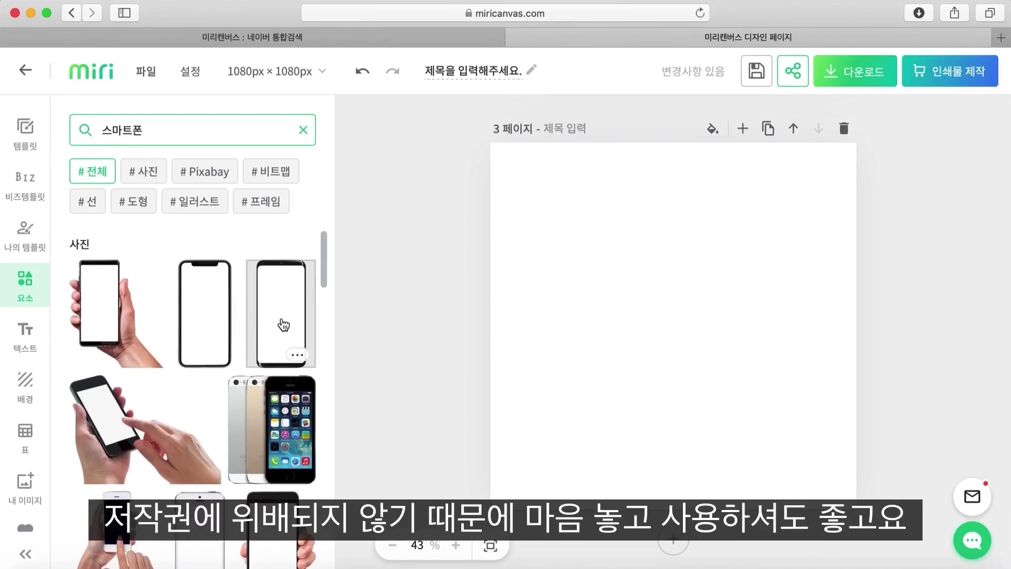
scroll(191, 321, down, 8)
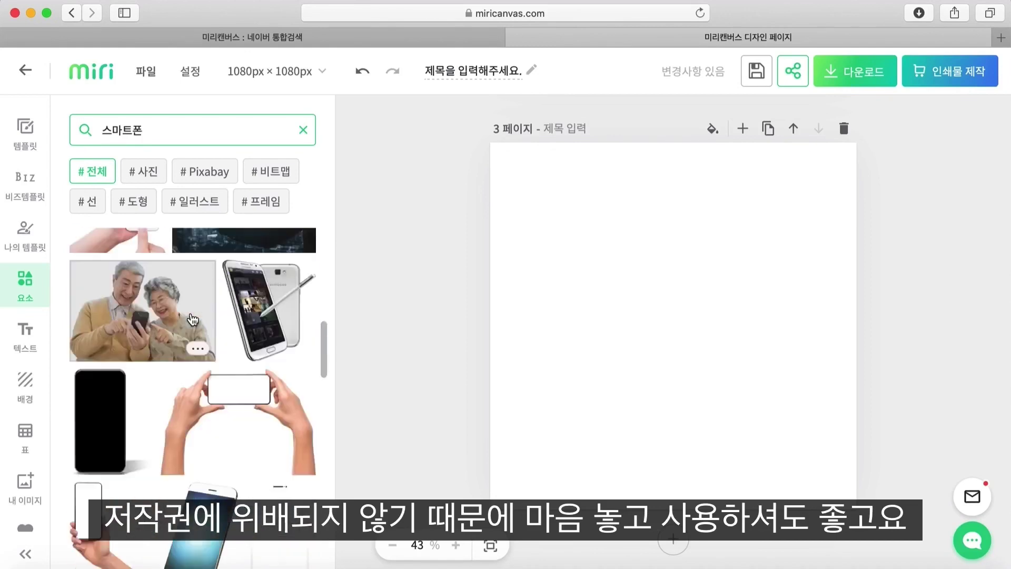
click(205, 202)
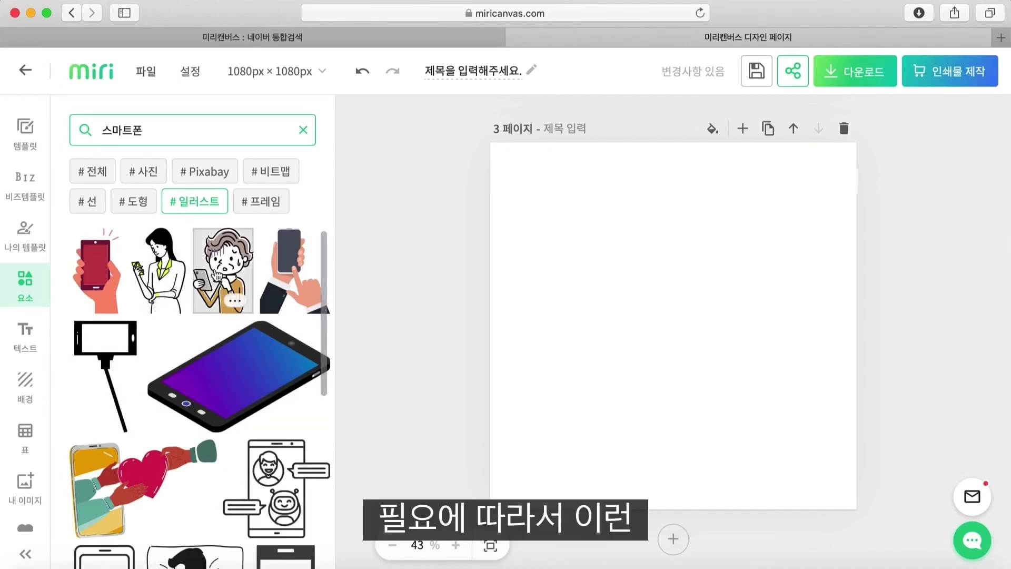
Insert the illustration of the worried elderly woman holding a smartphone and move it to page 3's lower-right corner.
click(222, 271)
drag(664, 343, 736, 433)
click(905, 331)
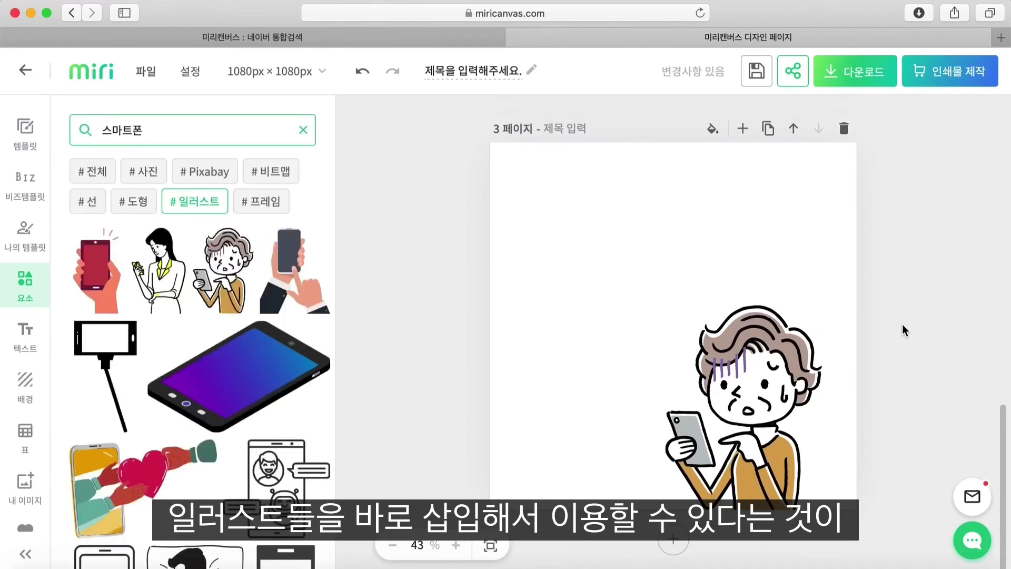
Recolor the brown sweater of the smartphone illustration, trying green #AFD485 and blue #18A8F1 before applying purple #9A30AE.
click(785, 405)
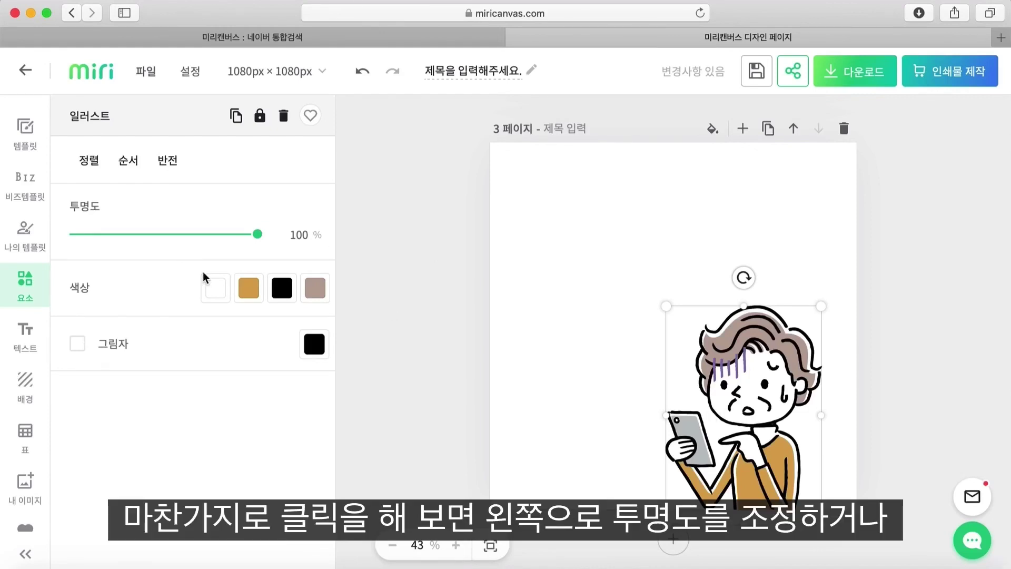
drag(257, 233, 295, 232)
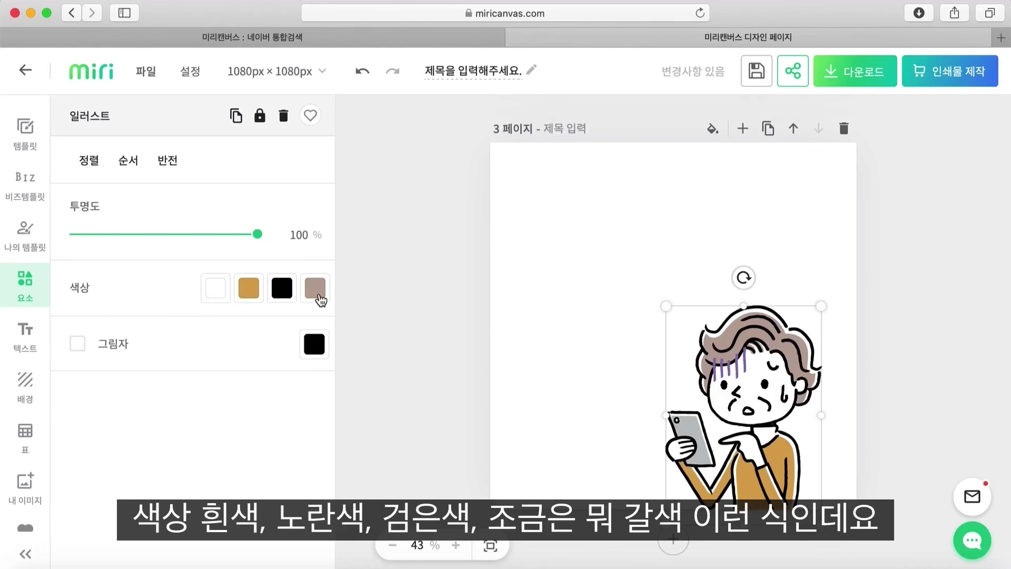
click(256, 292)
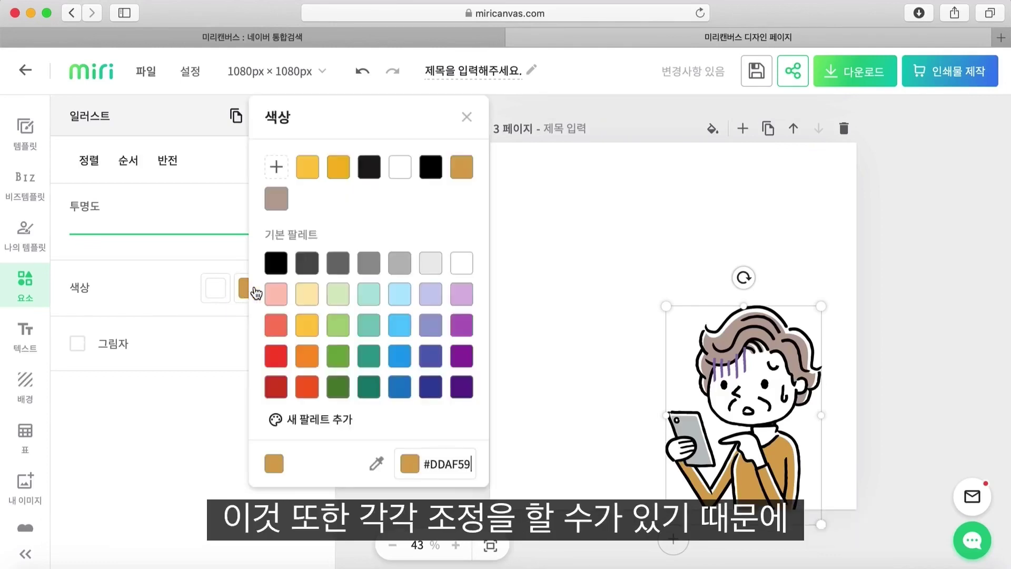
click(339, 328)
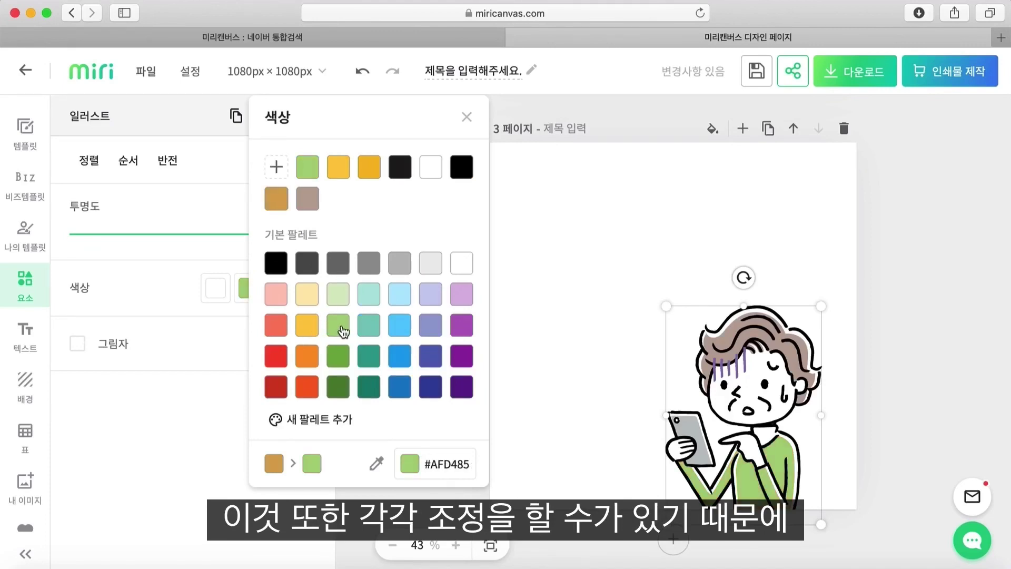
click(400, 360)
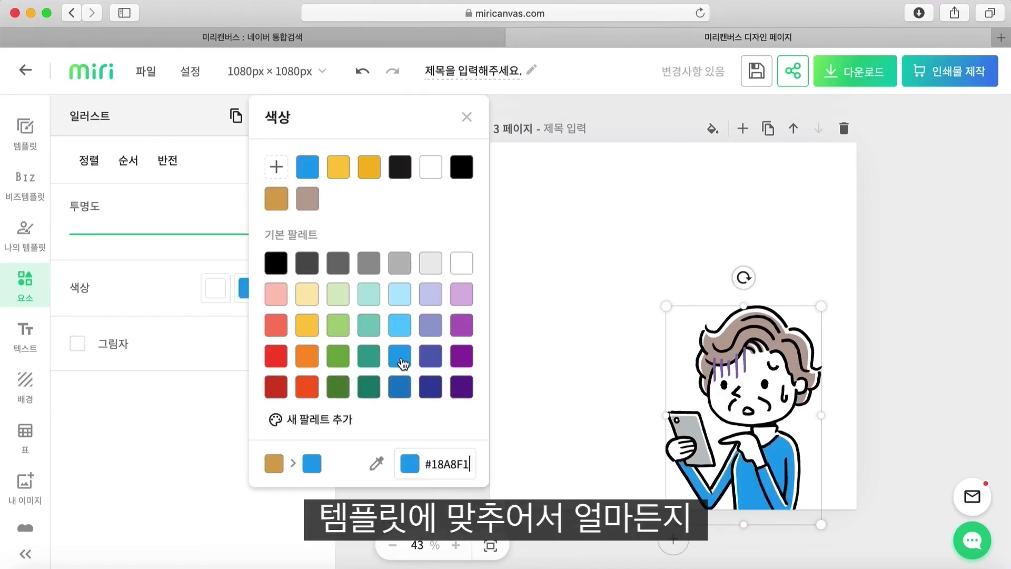
click(450, 361)
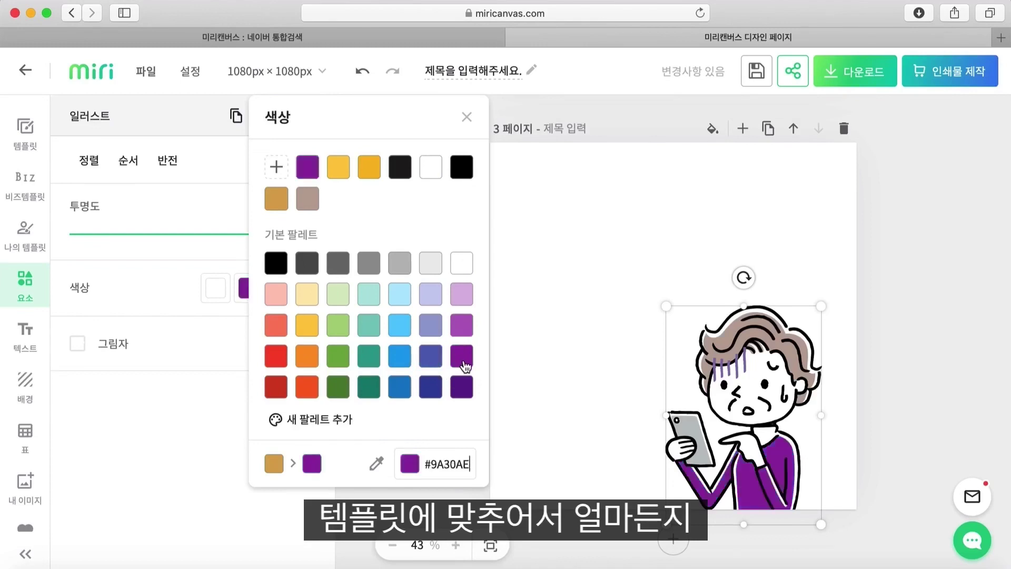
click(549, 364)
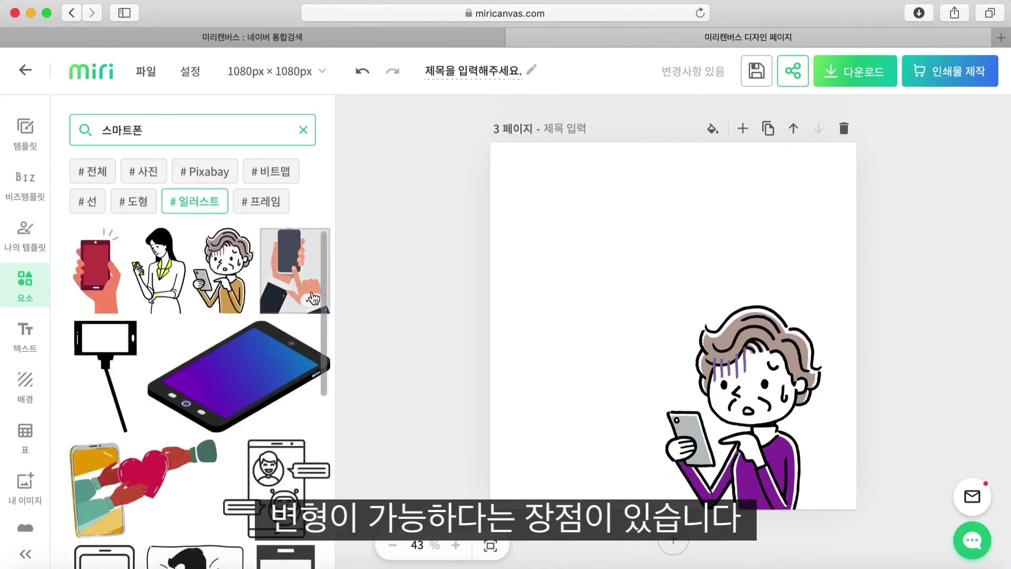
click(721, 383)
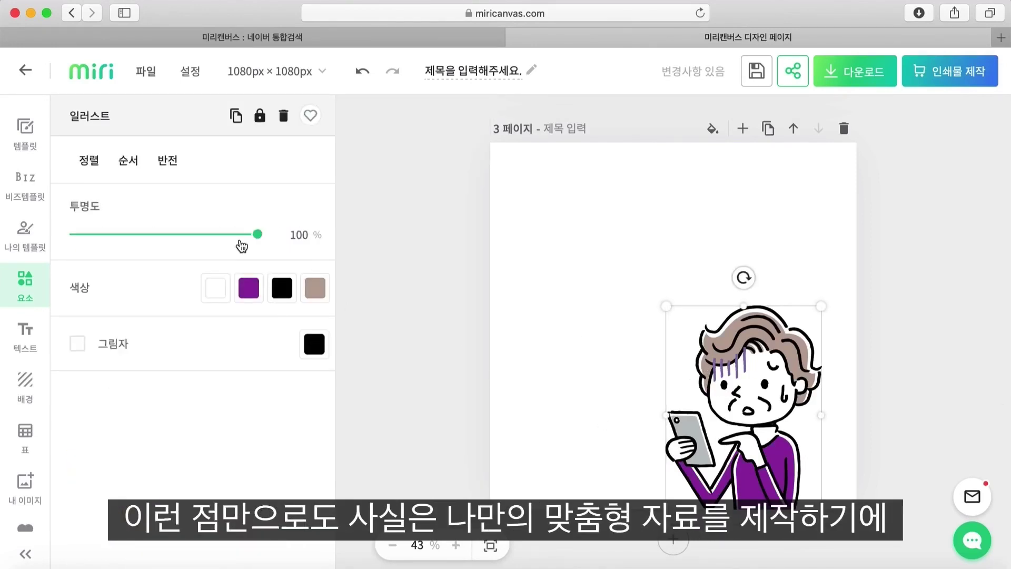
click(499, 301)
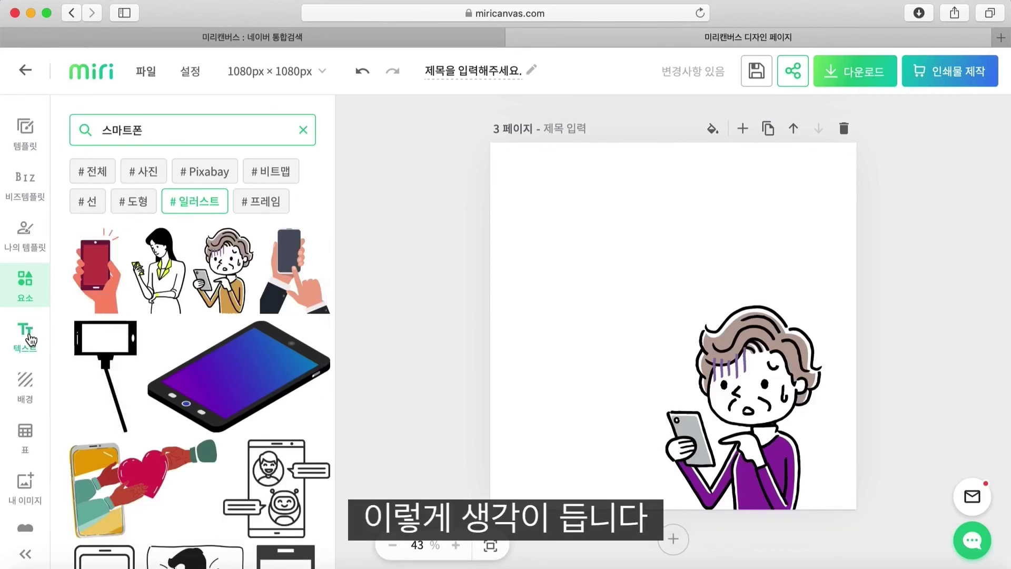
Look through the text presets, add a text box reading "안녕하세요", and place it near the top of page 3.
click(30, 338)
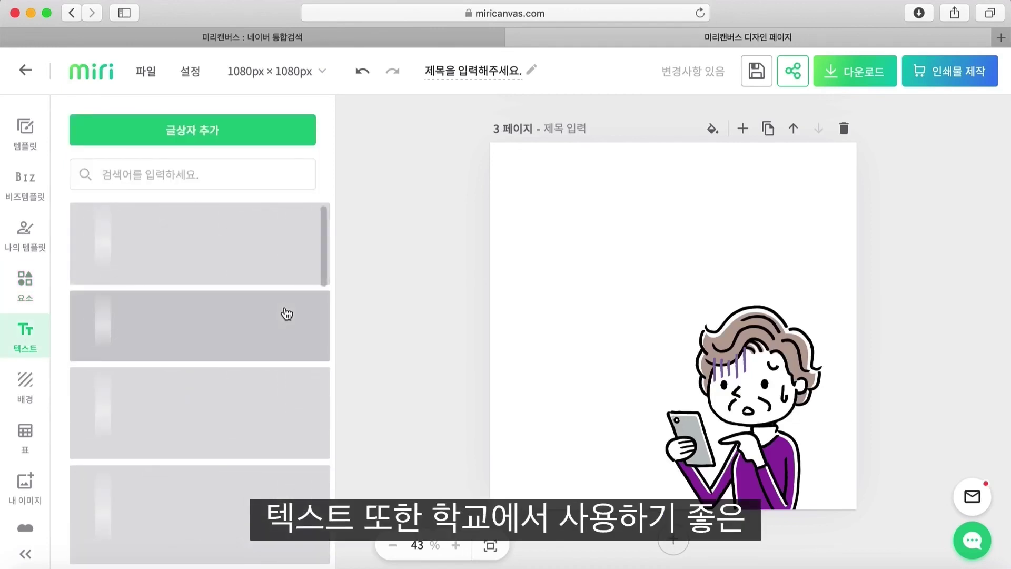
scroll(287, 315, down, 2)
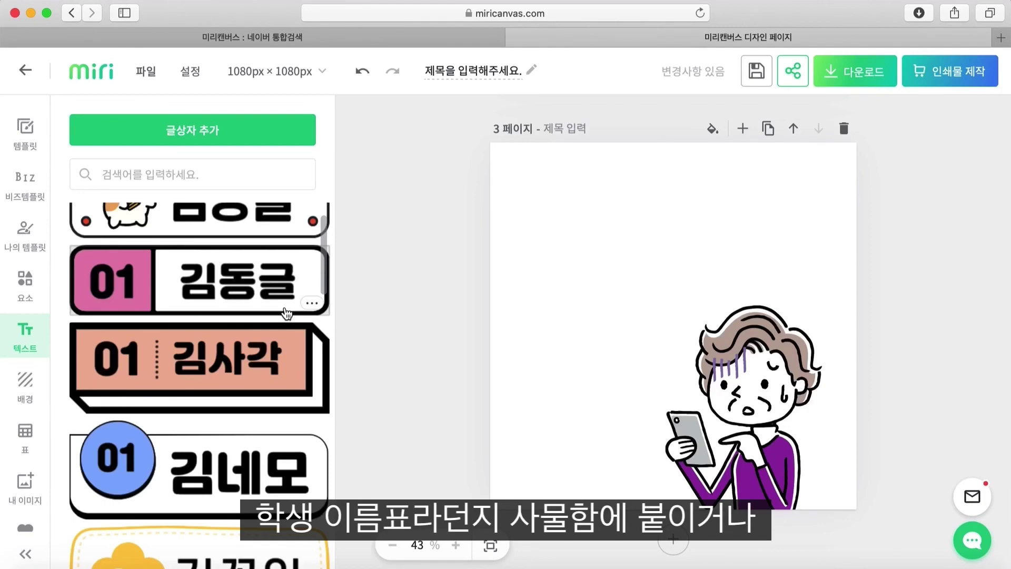
scroll(287, 315, down, 10)
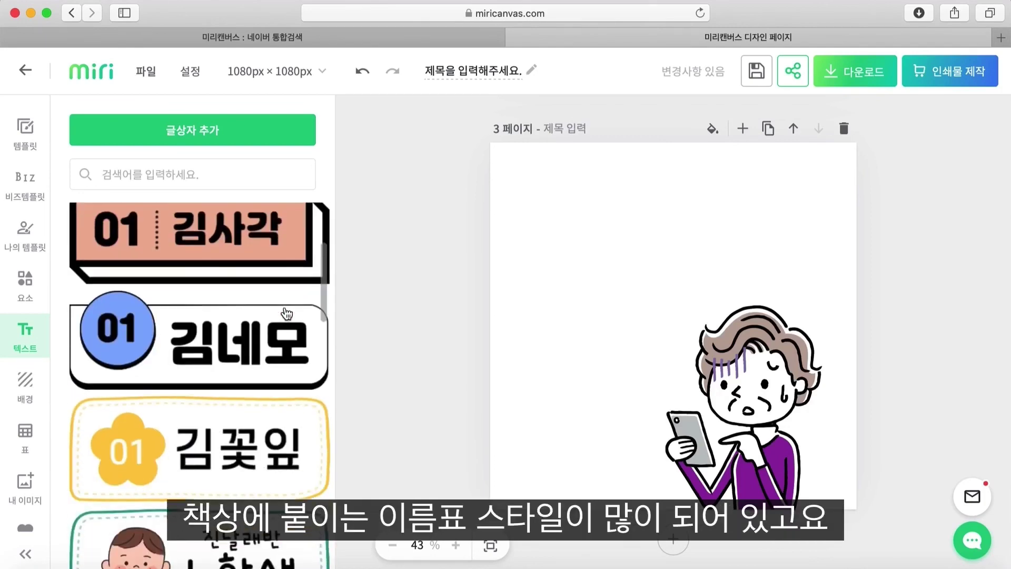
click(229, 144)
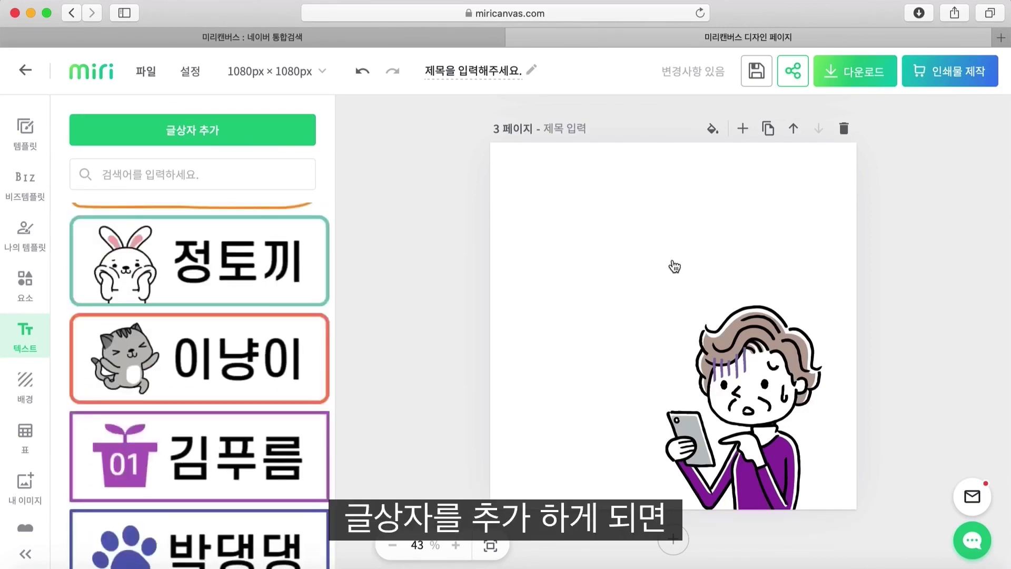
text(안녕하세요)
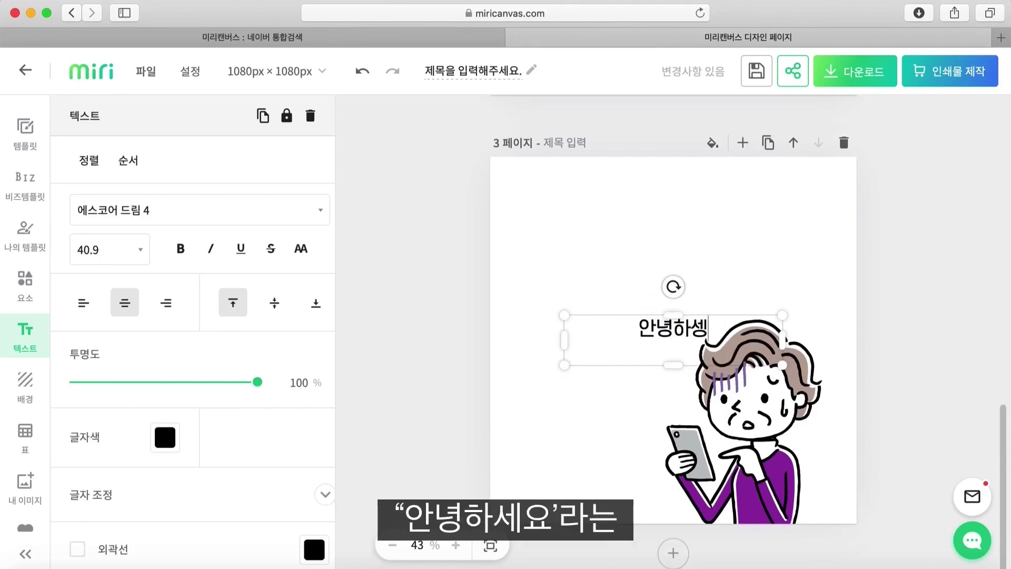
click(527, 380)
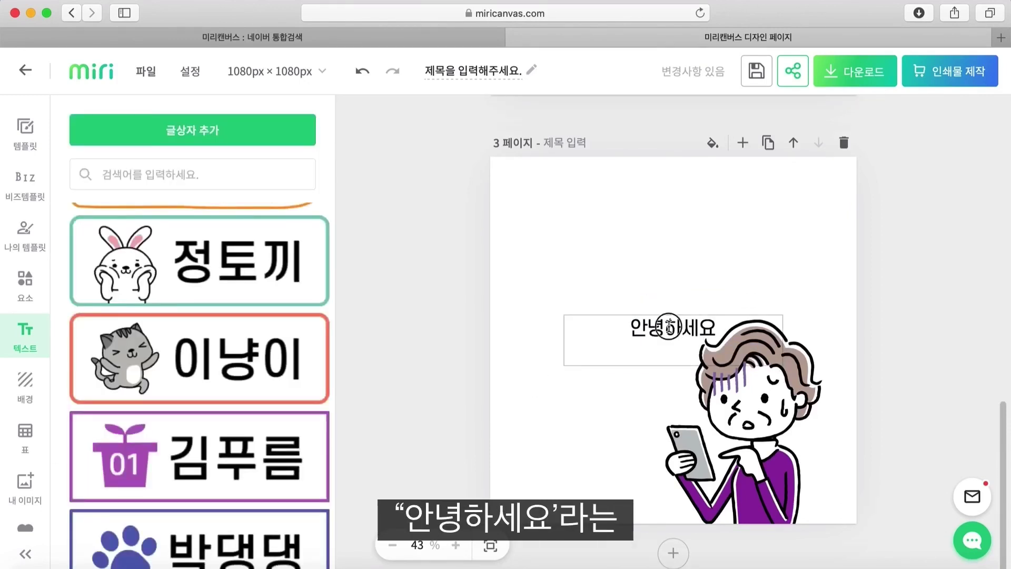
drag(666, 323, 629, 210)
Browse the available fonts, set the "안녕하세요" text to HS여름물빛, and enlarge it to roughly double size.
click(320, 217)
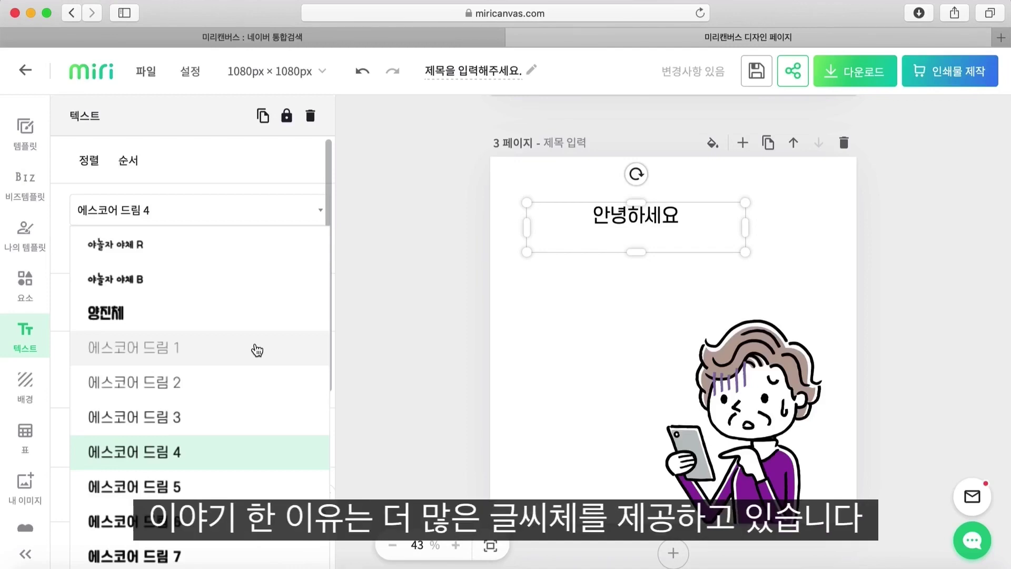
scroll(257, 350, down, 15)
scroll(257, 350, up, 15)
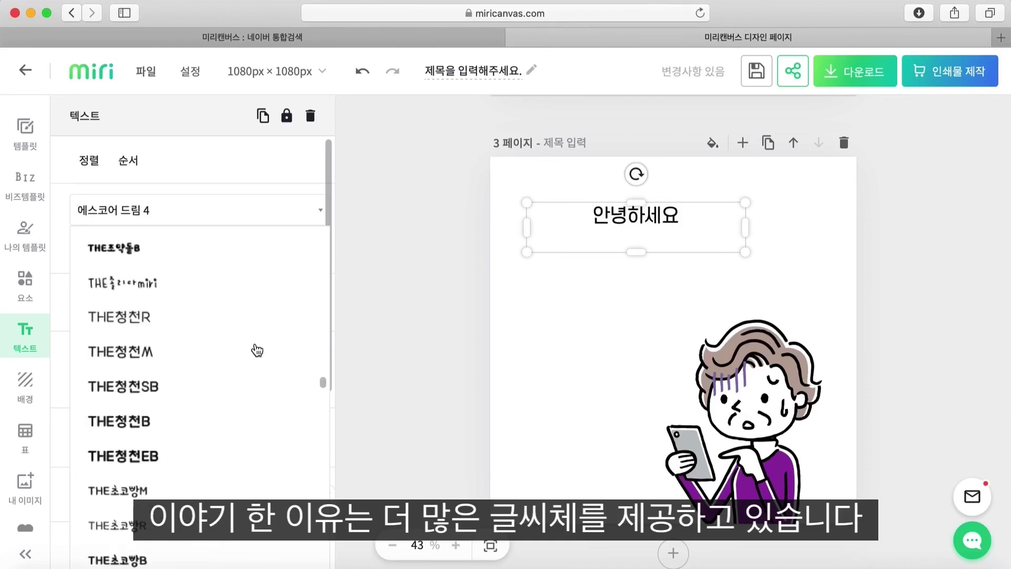
scroll(257, 350, up, 5)
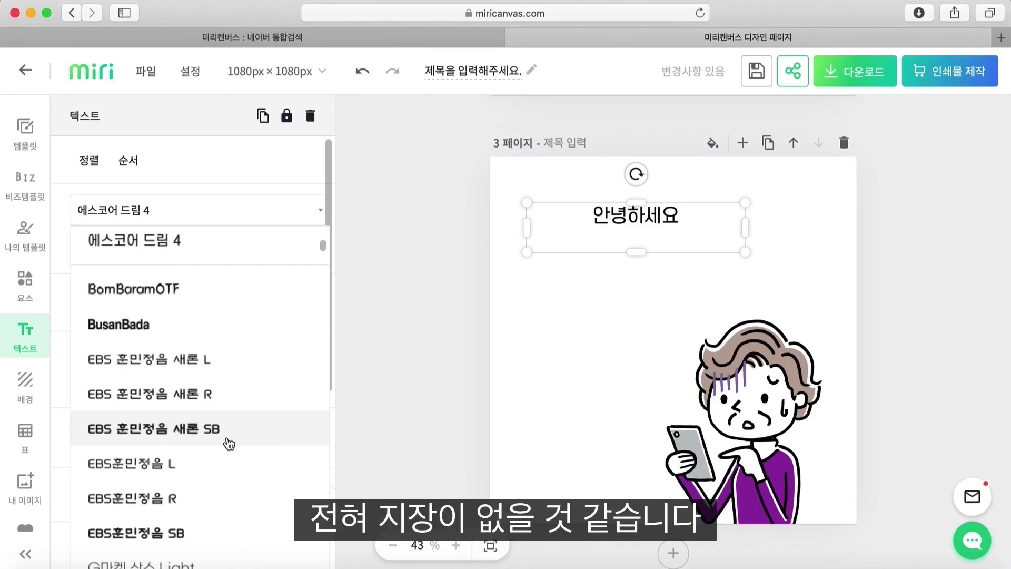
scroll(229, 444, down, 8)
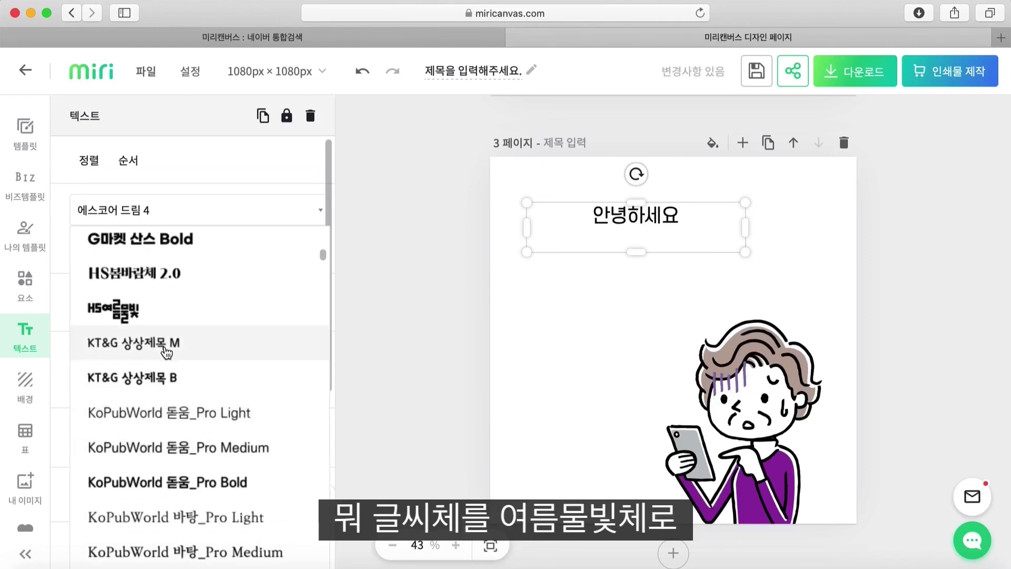
click(130, 310)
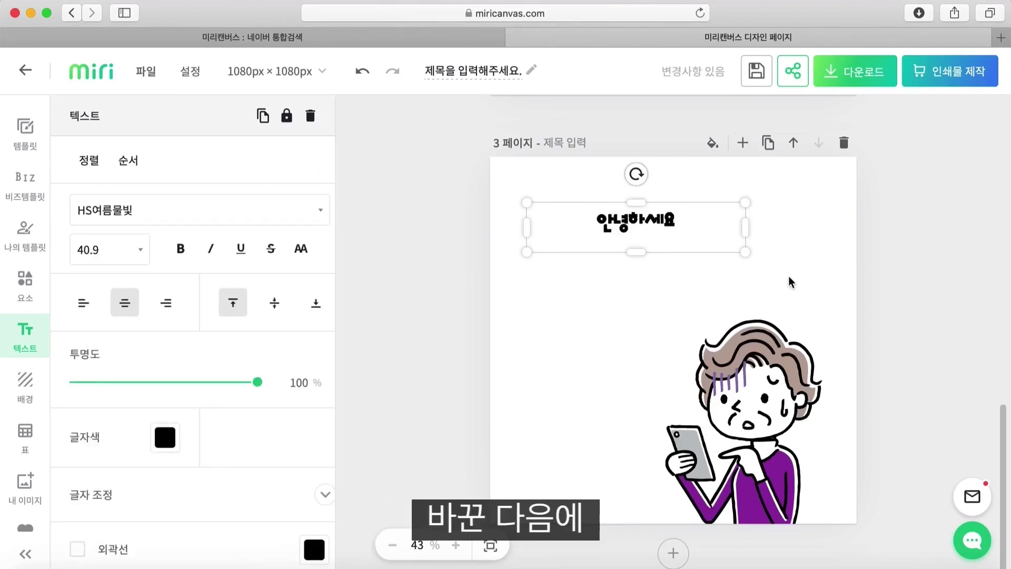
drag(745, 251, 822, 319)
Add an outline to the "안녕하세요" text in orange #FD6F22 with a thickness of 41.
double_click(745, 232)
scroll(125, 497, down, 3)
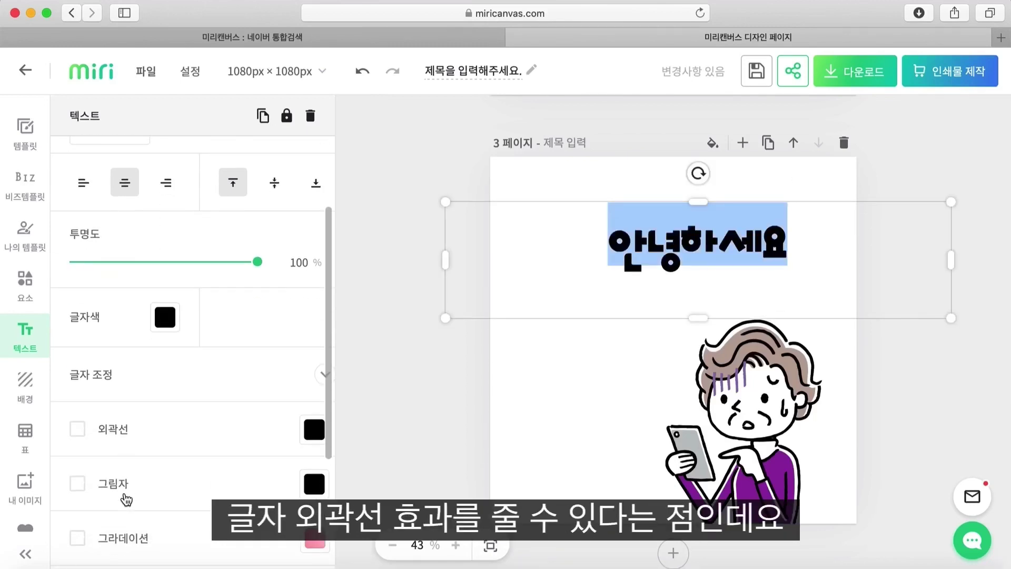
click(77, 429)
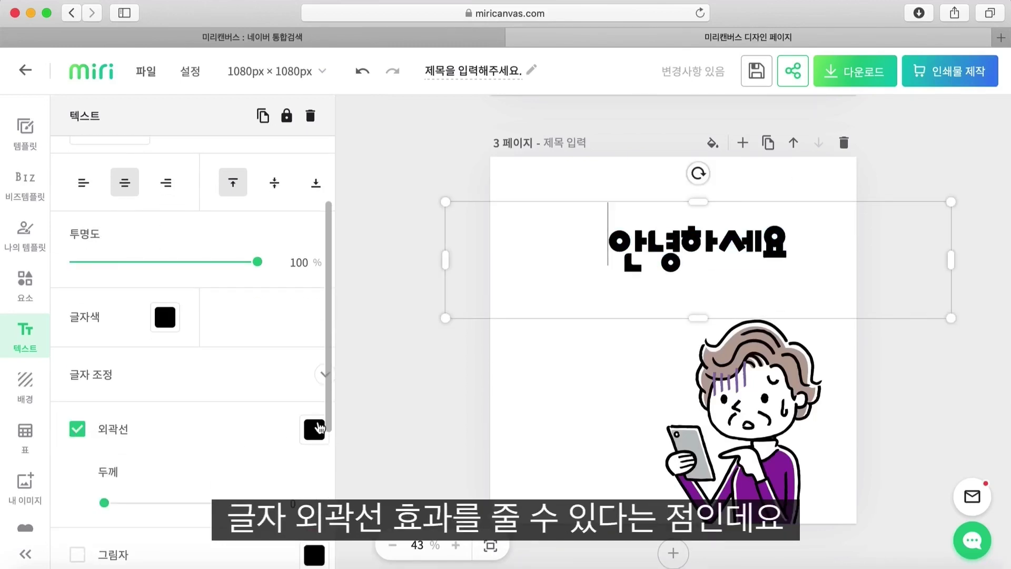
click(316, 429)
click(372, 387)
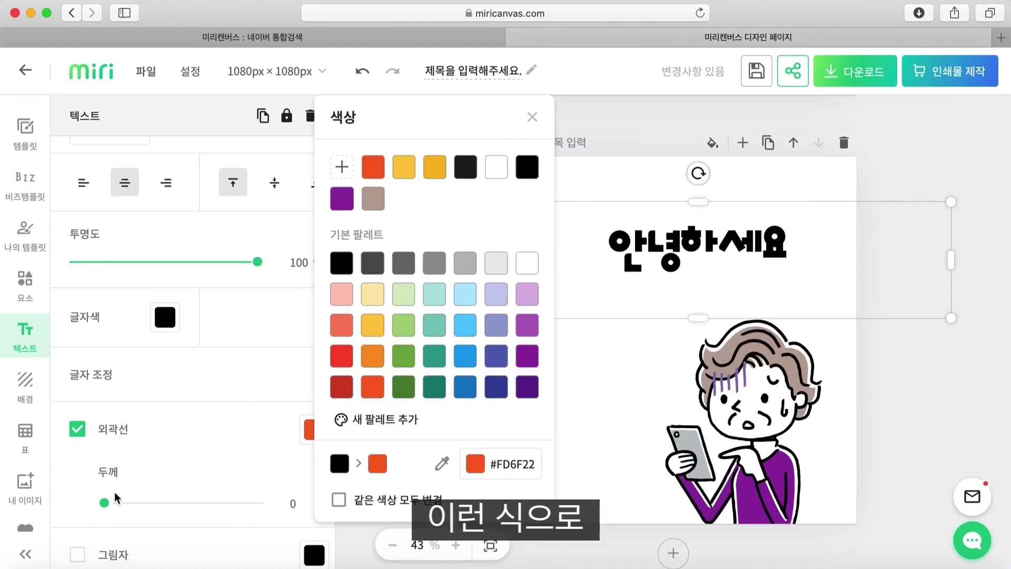
click(104, 502)
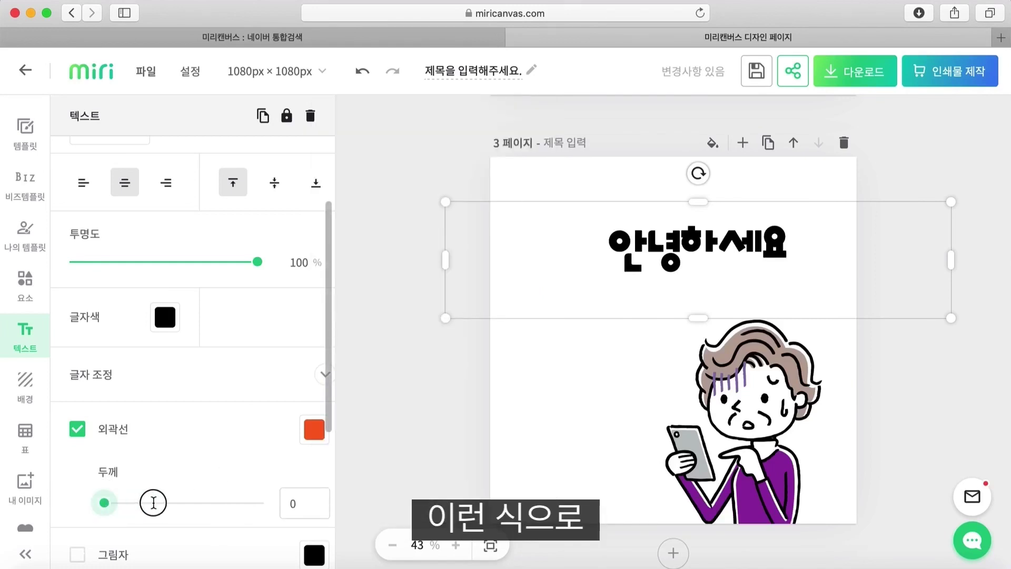
drag(105, 502, 167, 503)
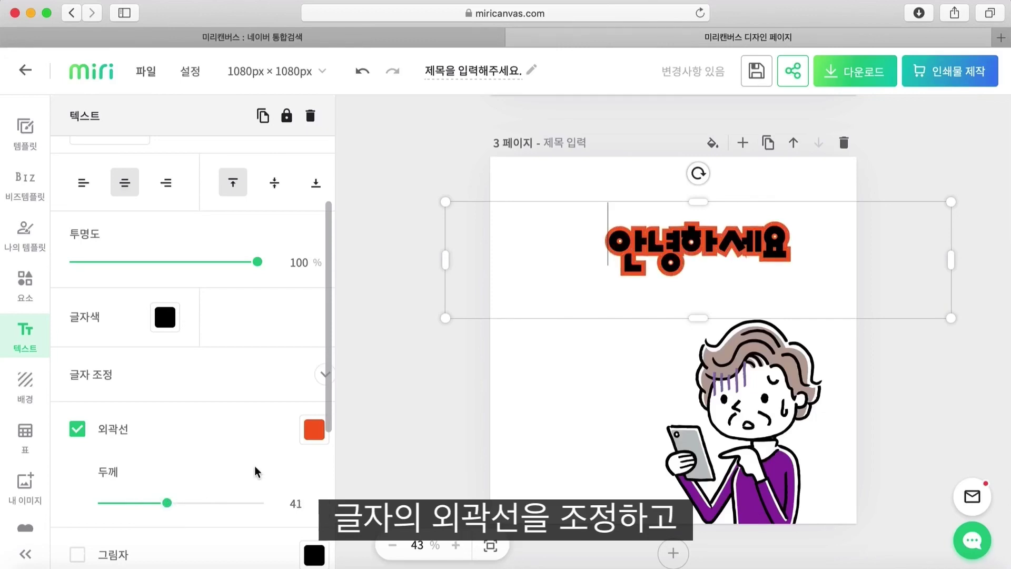
Move the outlined "안녕하세요" text down to just above the illustration on page 3.
click(411, 429)
click(685, 248)
drag(685, 248, 626, 301)
click(448, 166)
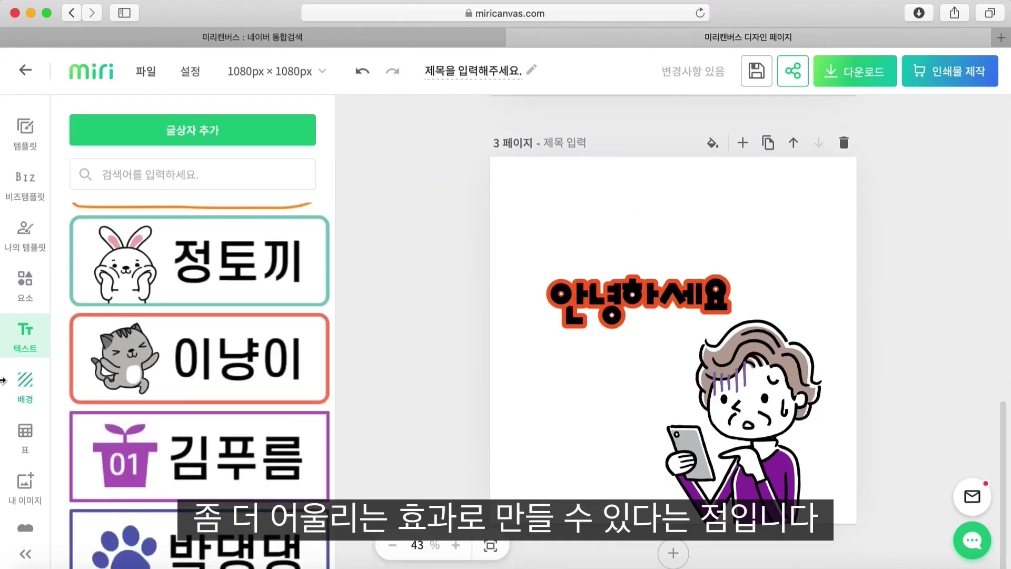
Apply the purple-to-pink gradient background to page 3 and move the "안녕하세요" text back up near the page's upper edge.
click(22, 379)
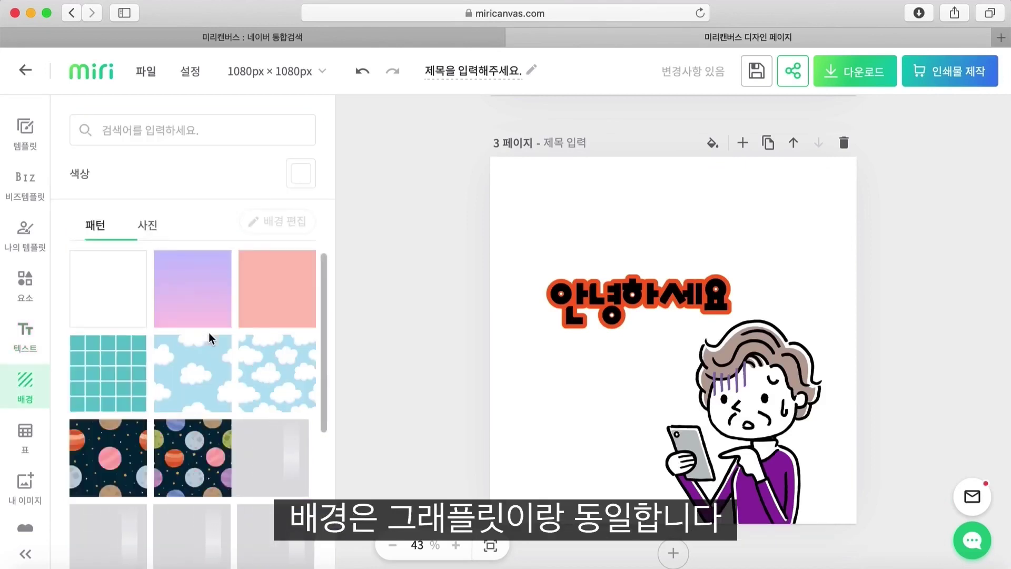
click(200, 294)
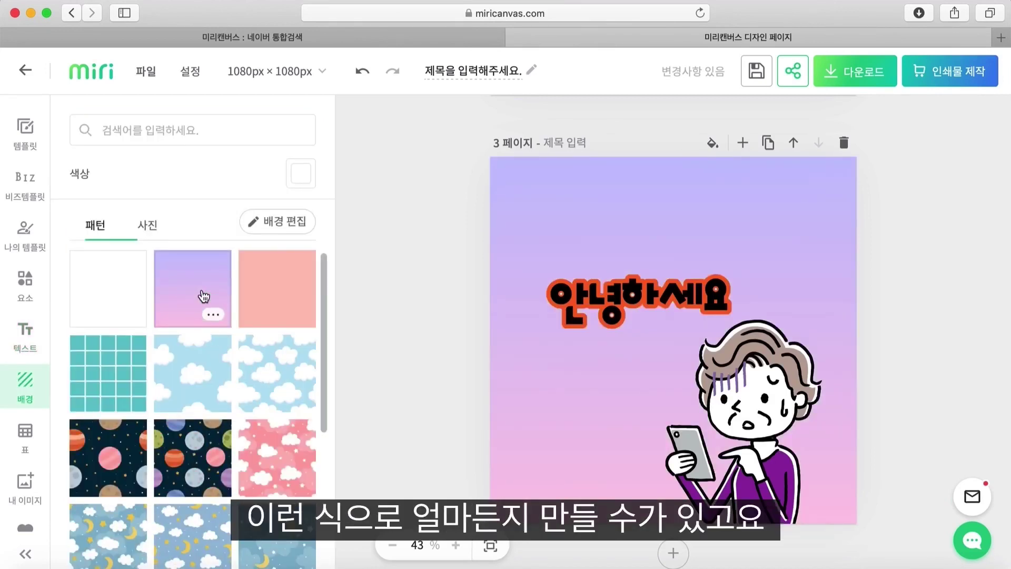
drag(638, 300, 628, 242)
click(452, 187)
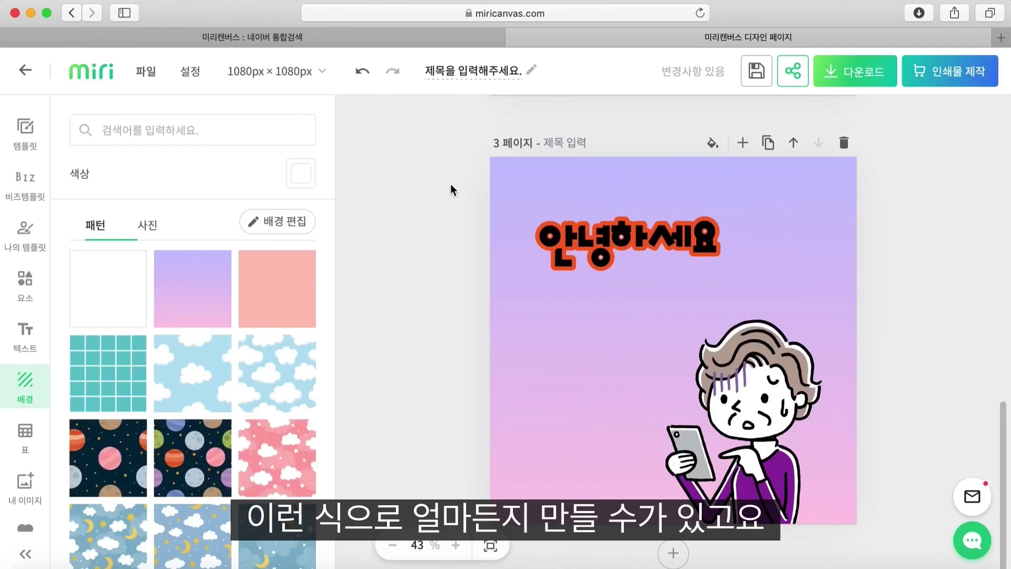
Try the multicoloured planet pattern as page 3's background, then apply a solid light periwinkle background instead.
click(198, 461)
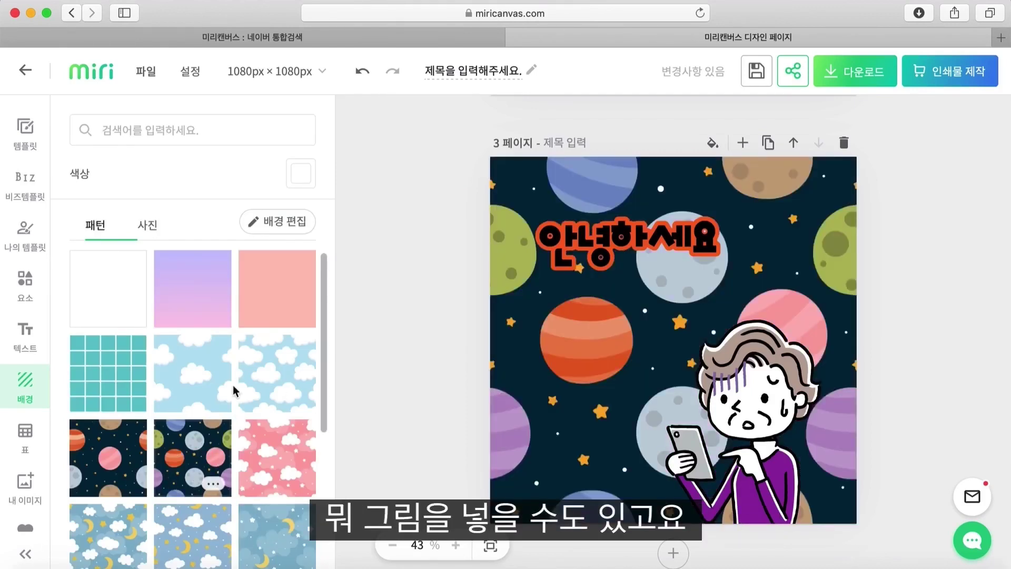
click(300, 174)
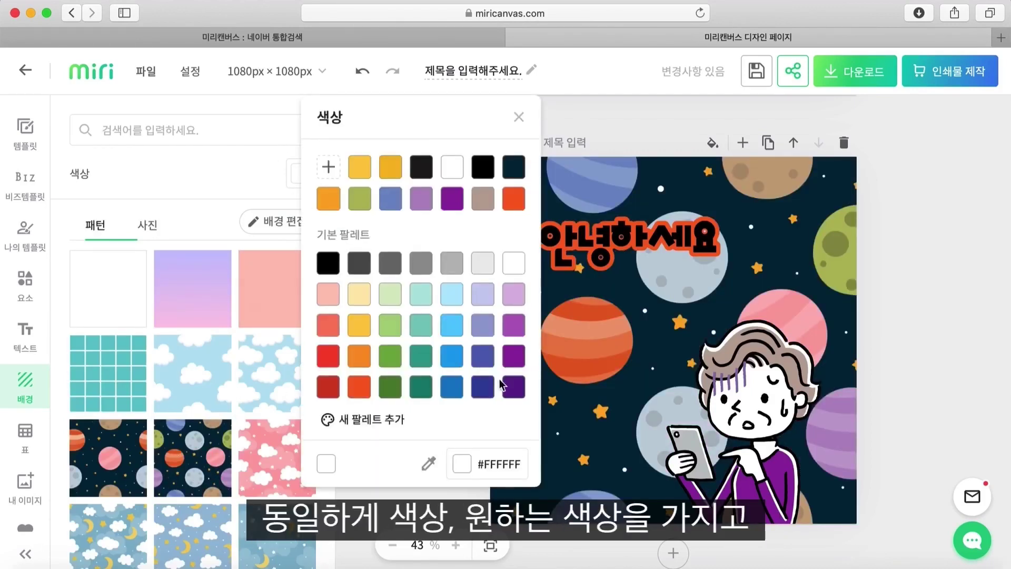
click(488, 369)
click(484, 363)
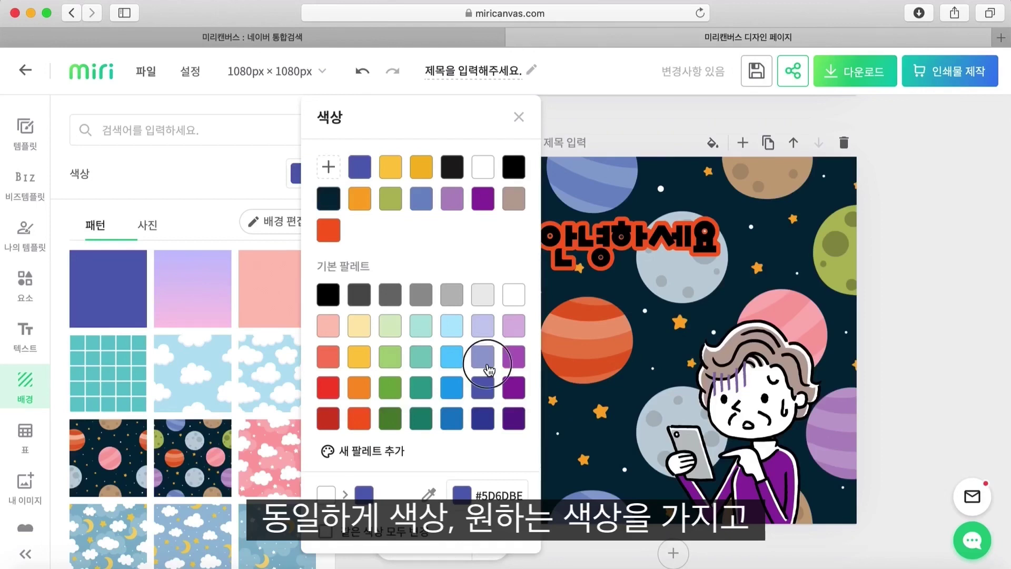
click(121, 298)
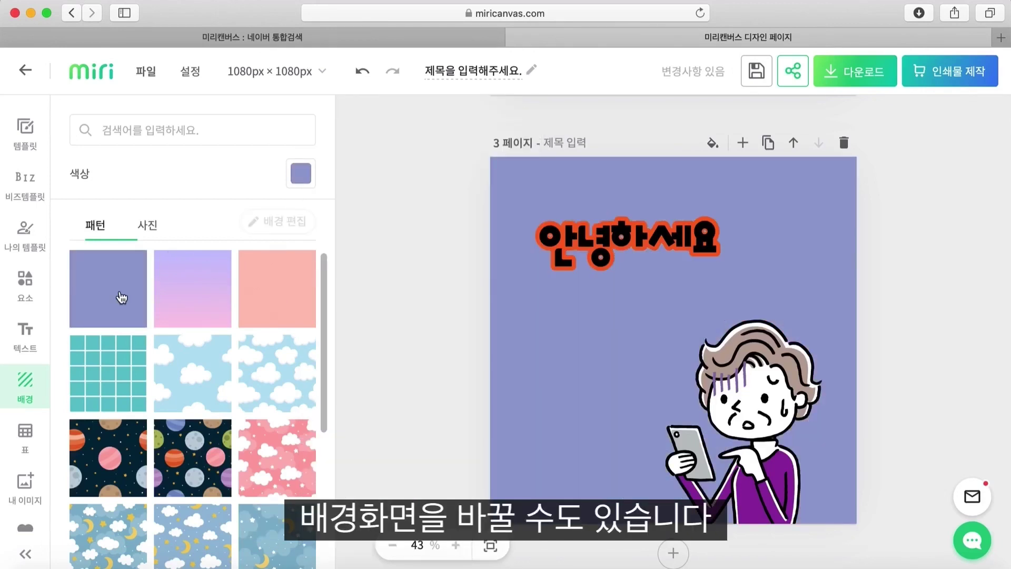
Leave the card news design for the Miricanvas home page and open the "수학의 정석" presentation template from the 온라인 개학 materials.
click(25, 132)
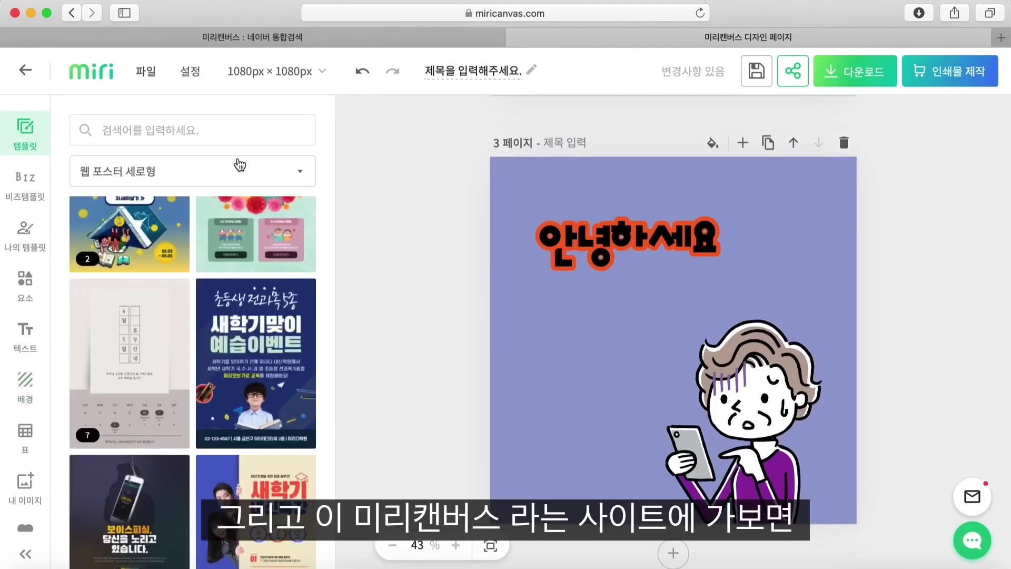
click(100, 71)
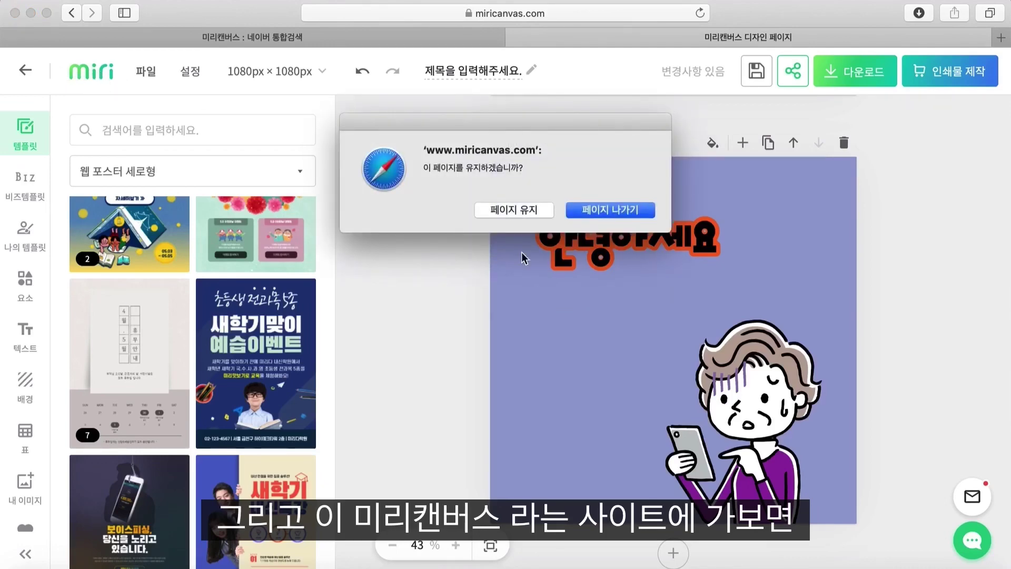
click(608, 210)
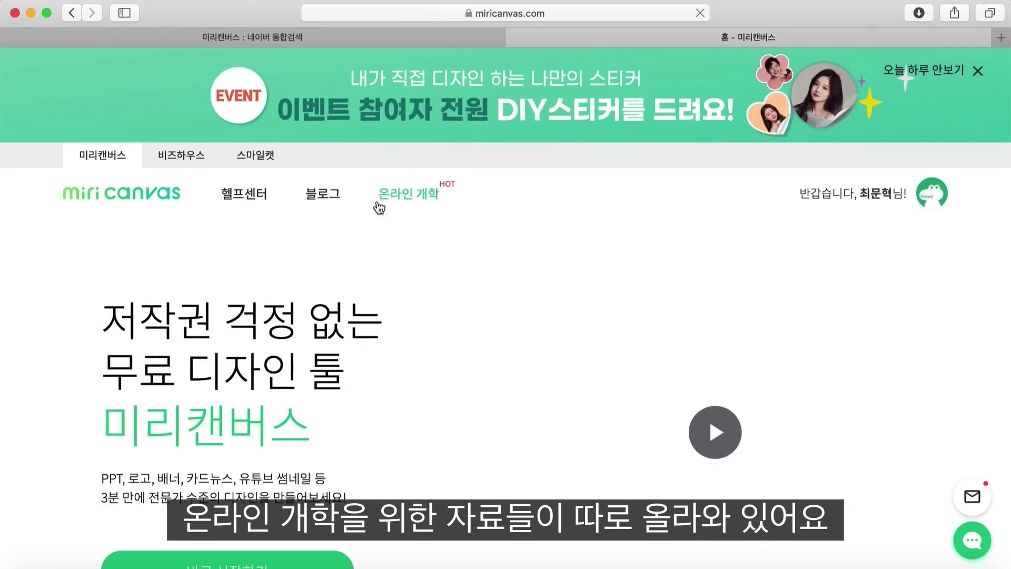
click(402, 194)
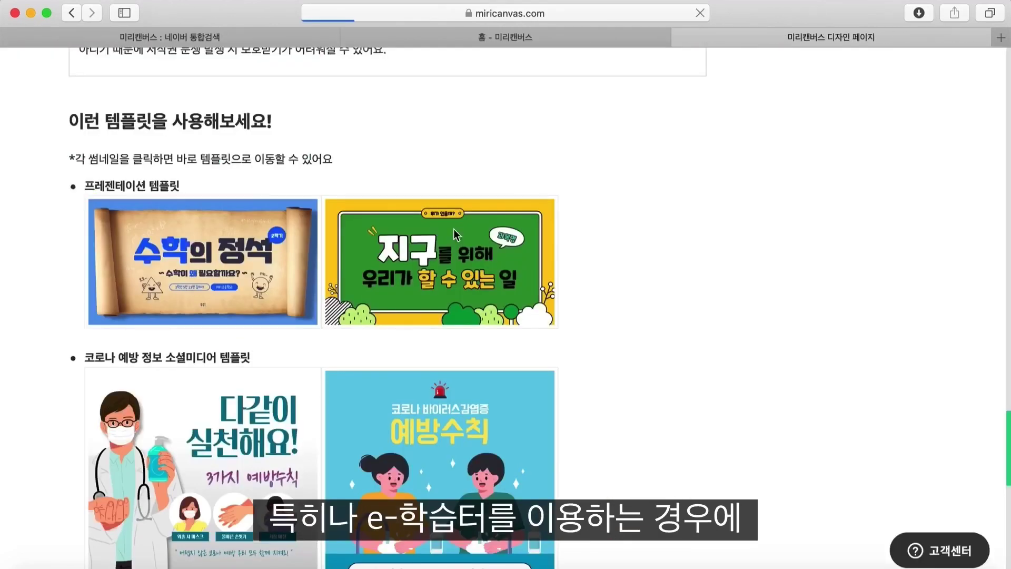
click(453, 229)
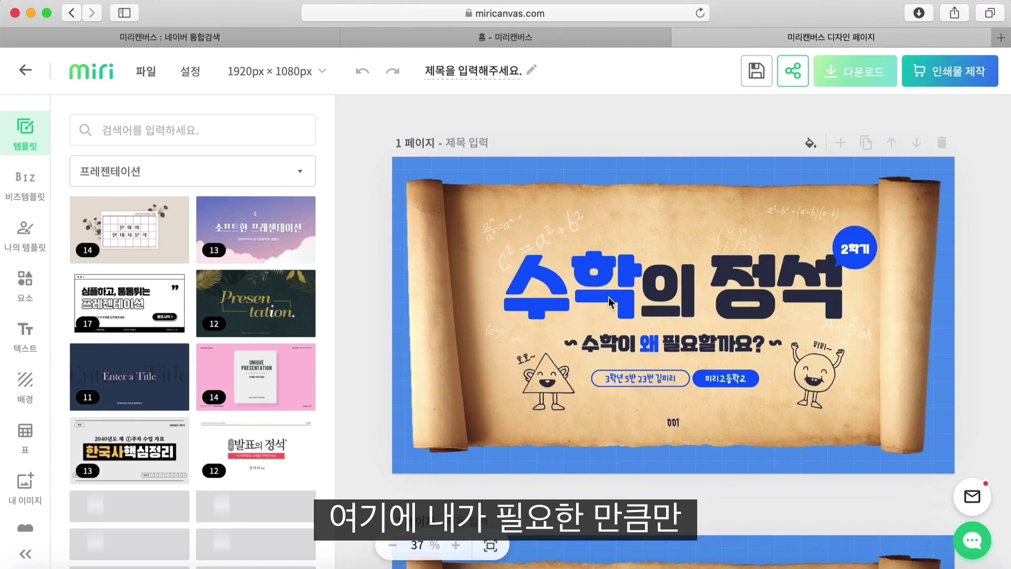
Replace the cover title with "우리 고장의 모습" and shift it slightly down on the parchment.
click(632, 292)
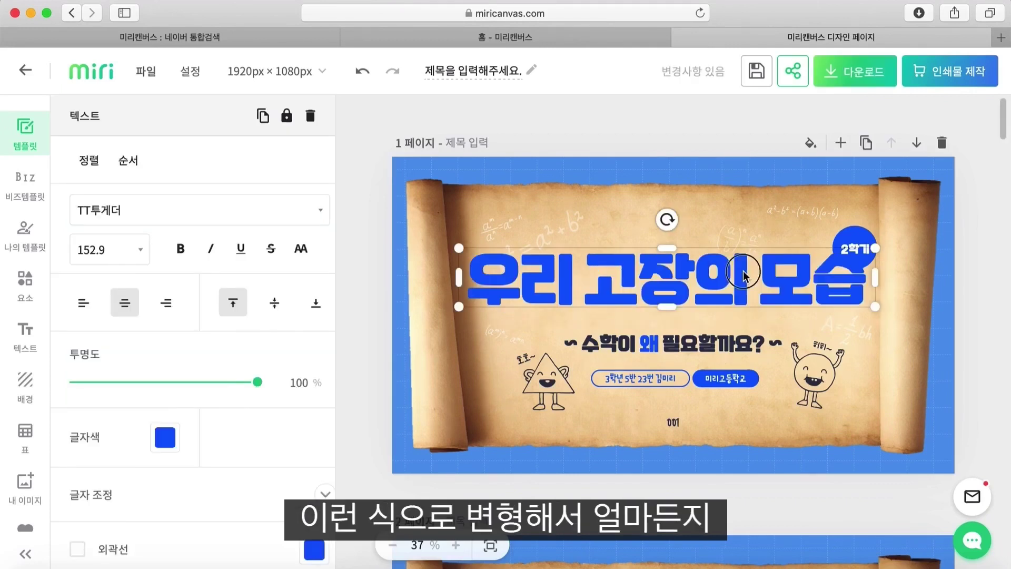
drag(734, 269, 737, 281)
click(673, 136)
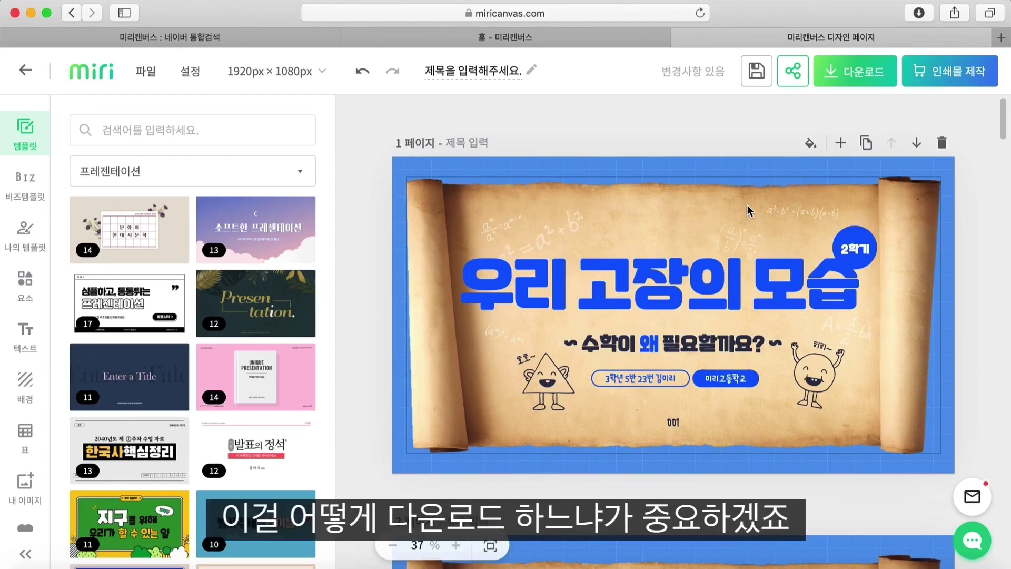
Open the download settings and look through the JPG, PNG, PDF and PPT file formats.
click(855, 84)
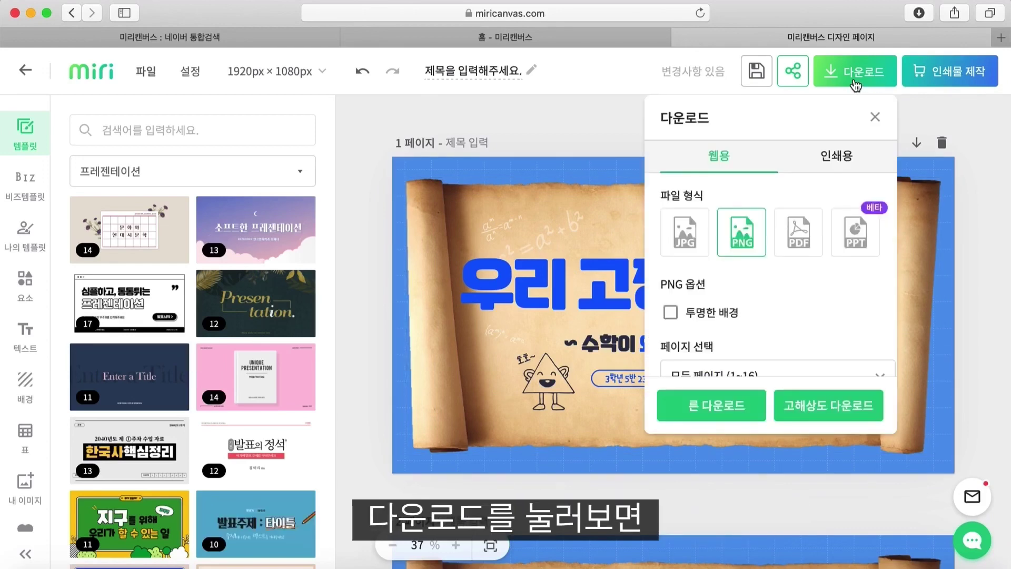
click(676, 240)
click(741, 241)
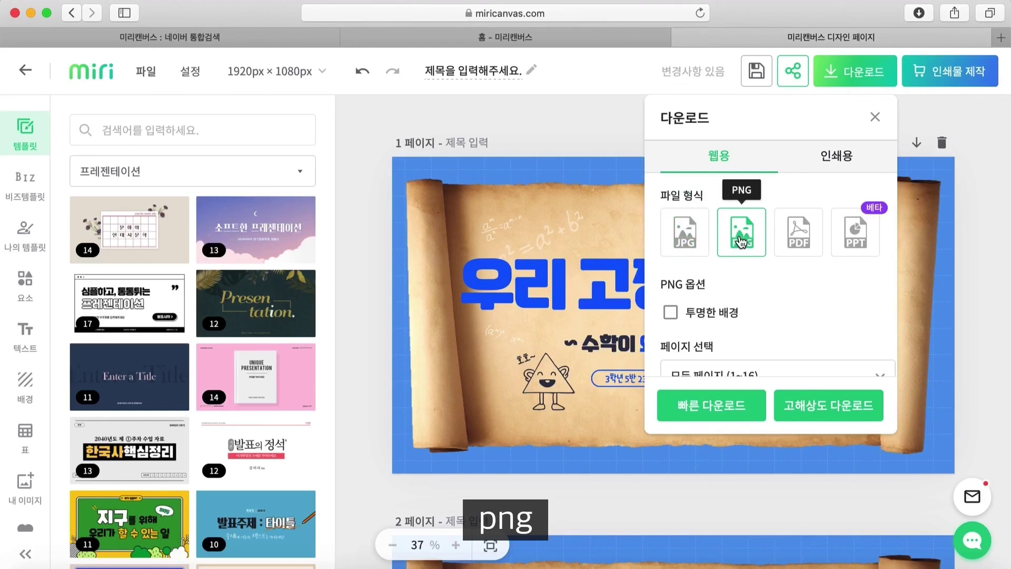
click(797, 240)
click(862, 246)
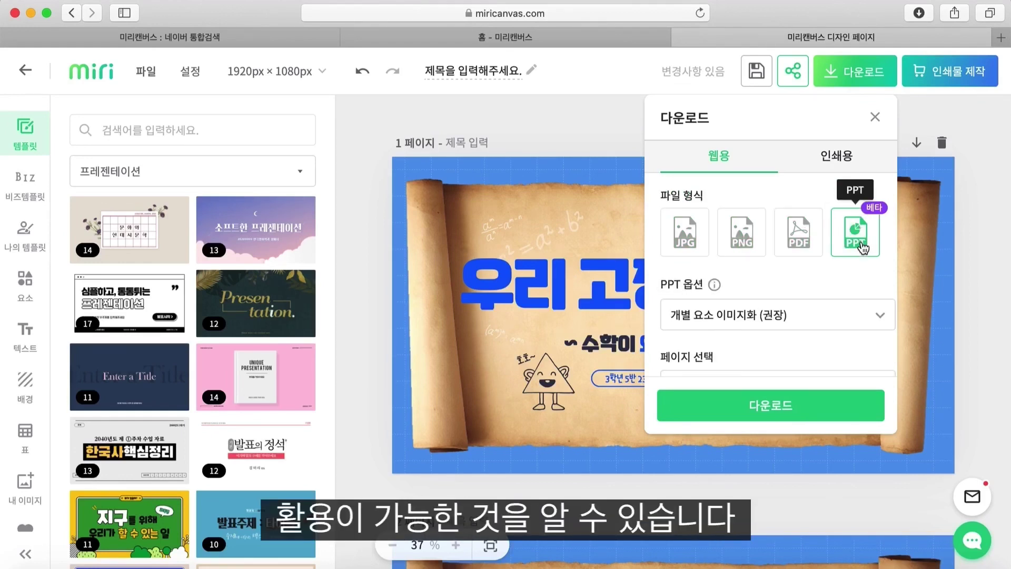
Examine the JPG option 한 장의 이미지로 합치기 and the PNG option 투명한 배경 by toggling them.
click(695, 245)
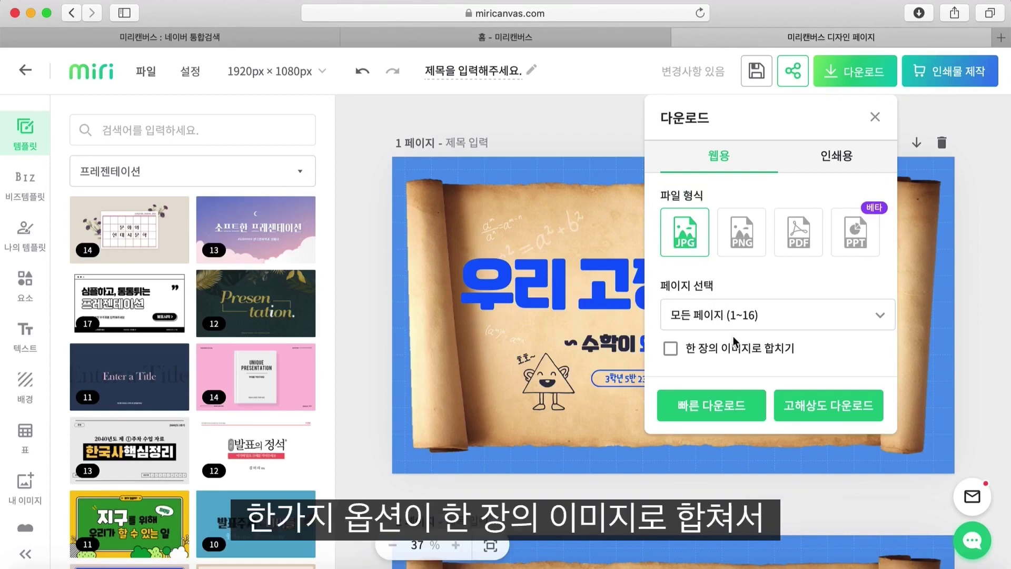
click(674, 350)
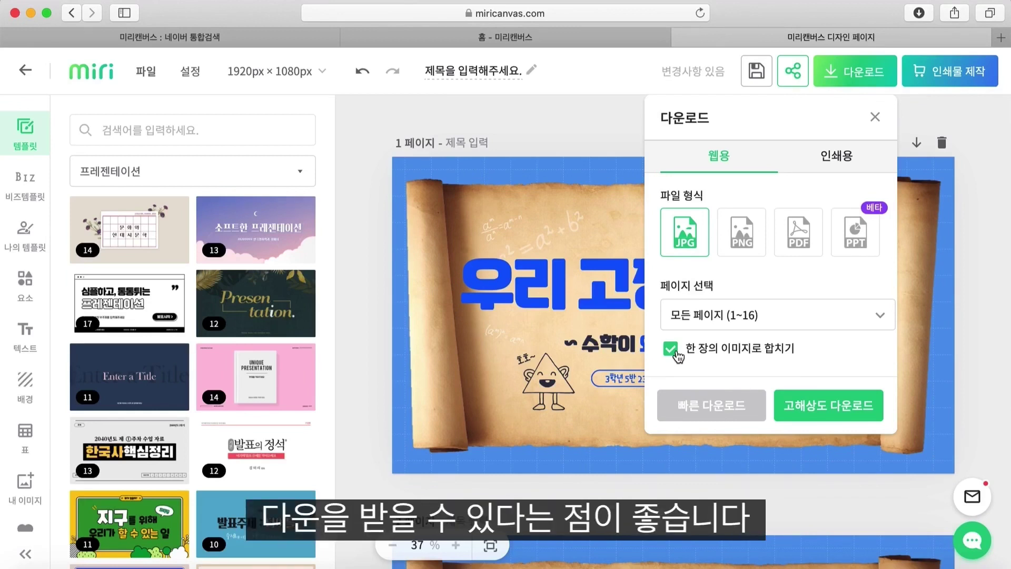
click(673, 350)
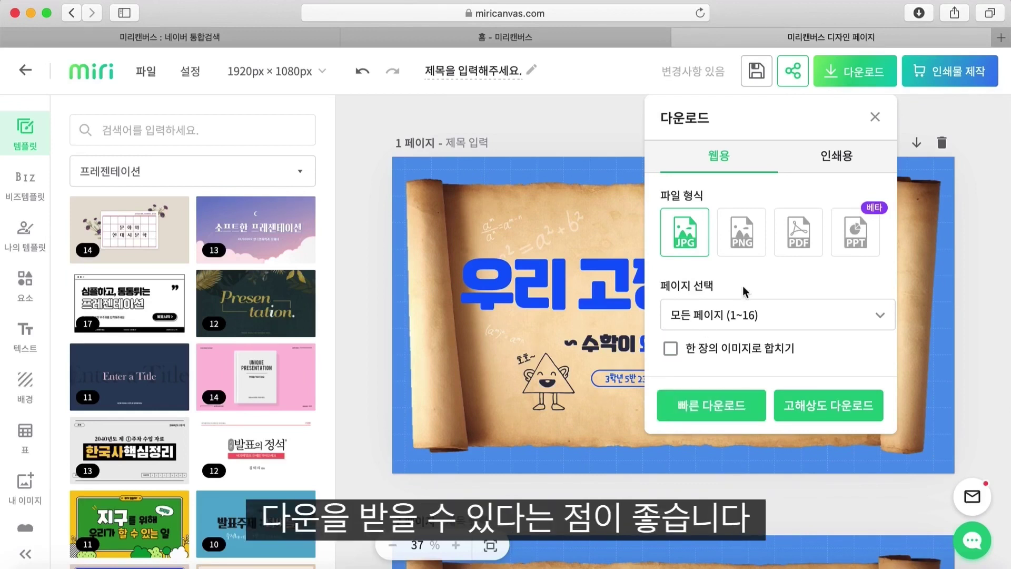
click(747, 236)
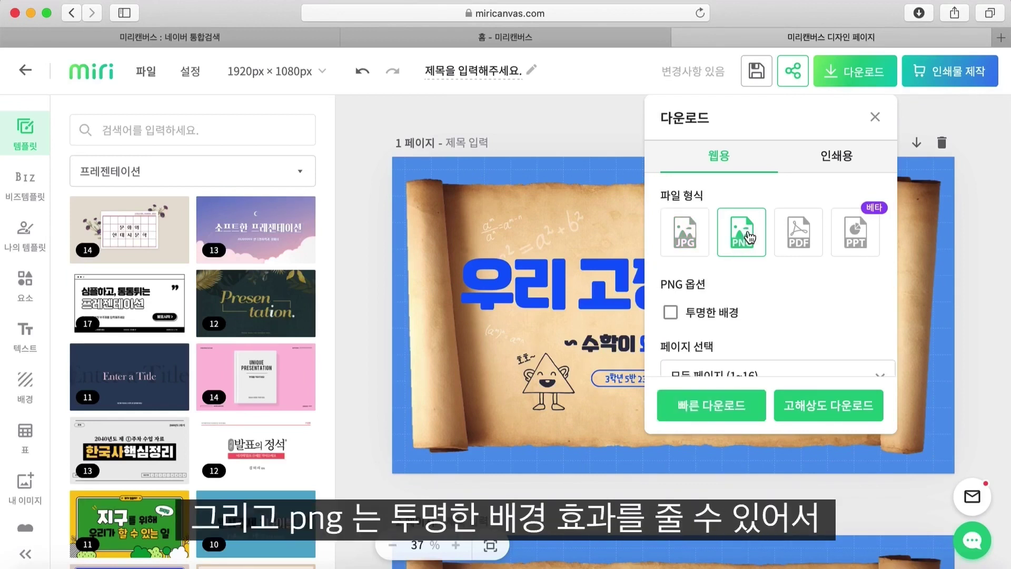
click(670, 313)
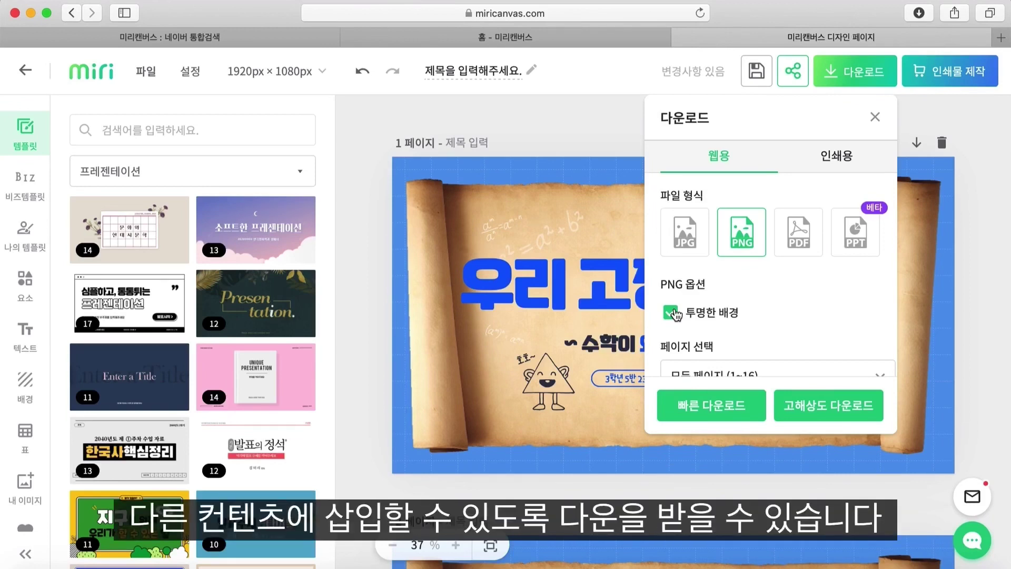
Review the PDF download settings and the PPT conversion options, keeping 개별 요소 이미지화 (권장) for PPT.
click(798, 246)
scroll(786, 270, down, 2)
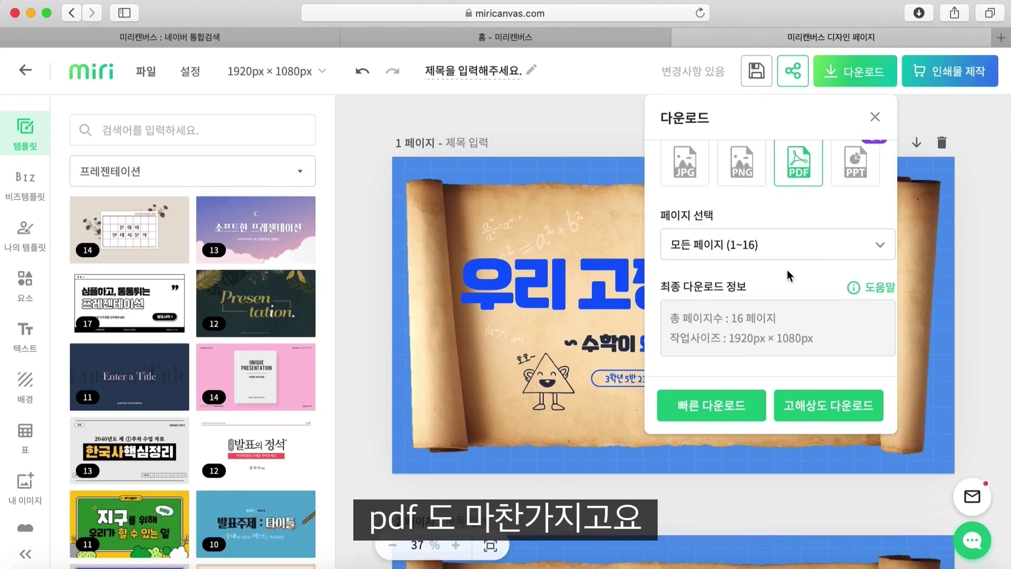
scroll(786, 270, up, 2)
click(855, 236)
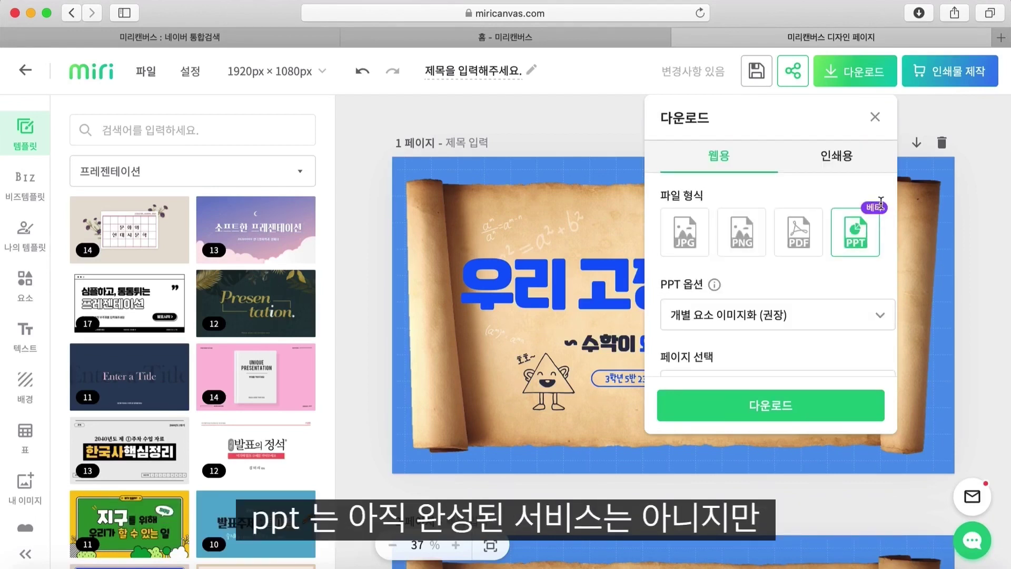
scroll(822, 285, down, 1)
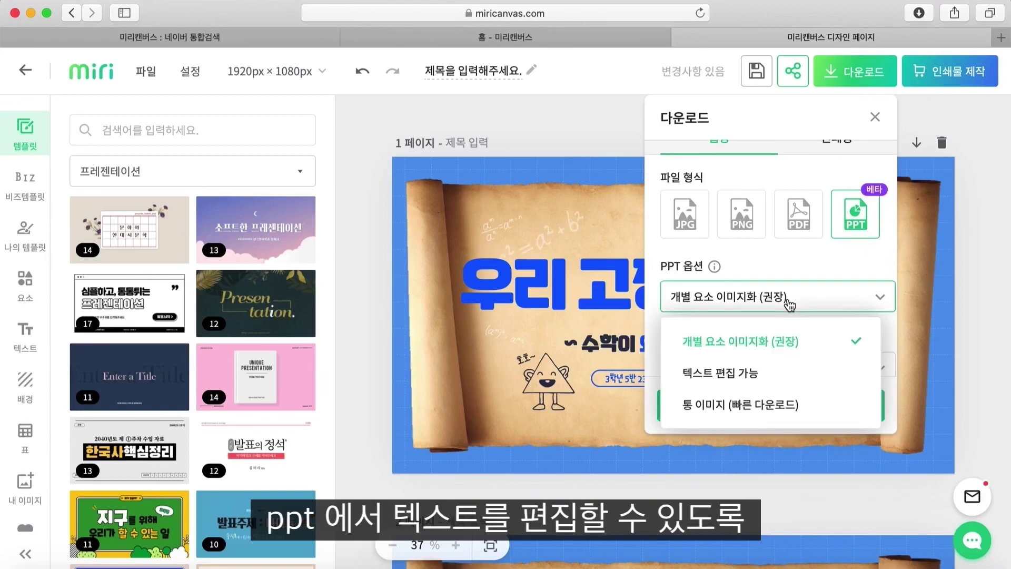
click(788, 302)
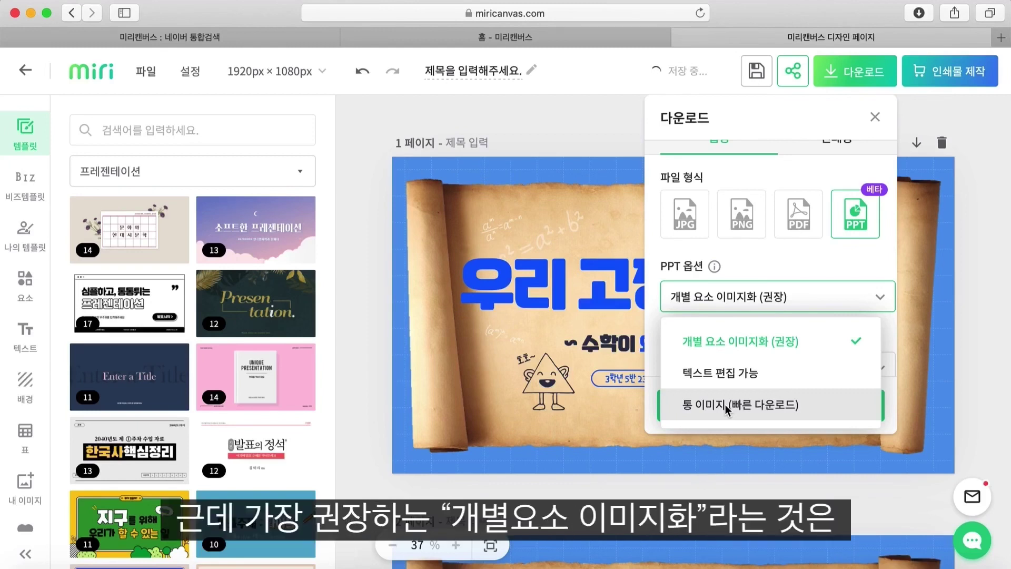
click(768, 342)
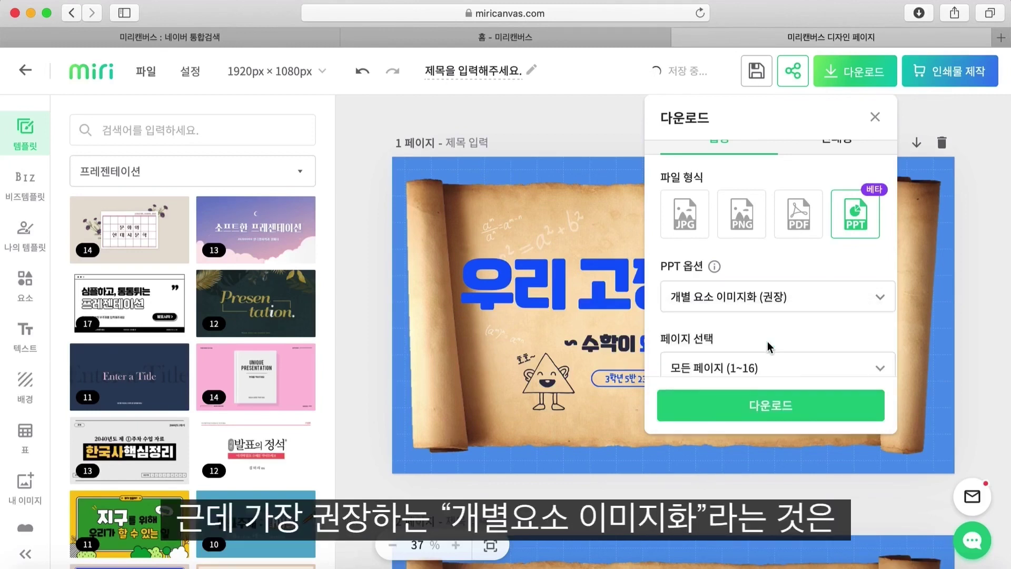
Select the cover's title, subtitle and triangle character in turn, then move the parchment image slightly up and left.
click(604, 271)
click(604, 271)
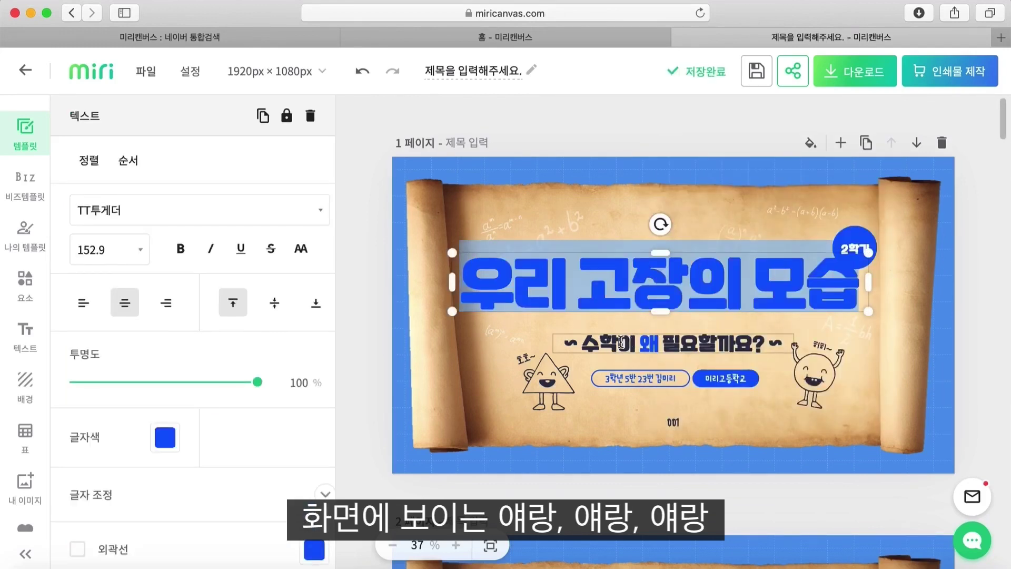
click(574, 345)
click(547, 392)
click(444, 380)
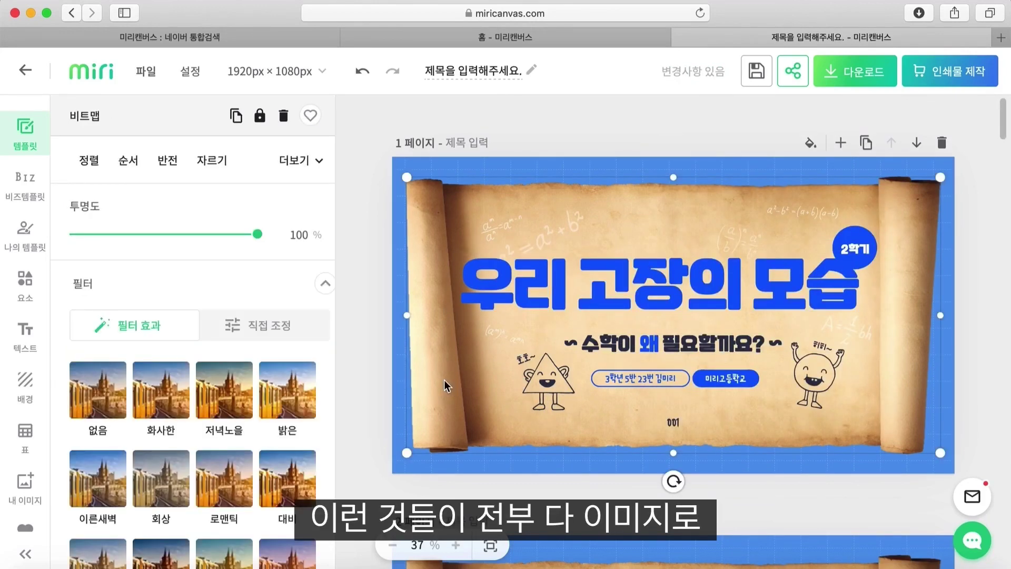
drag(444, 331, 437, 343)
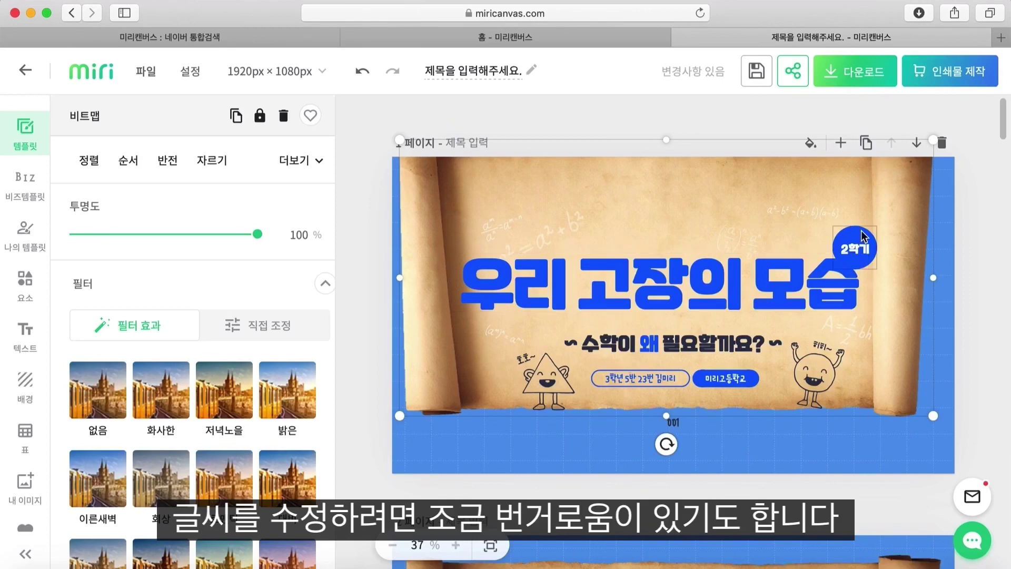
click(985, 204)
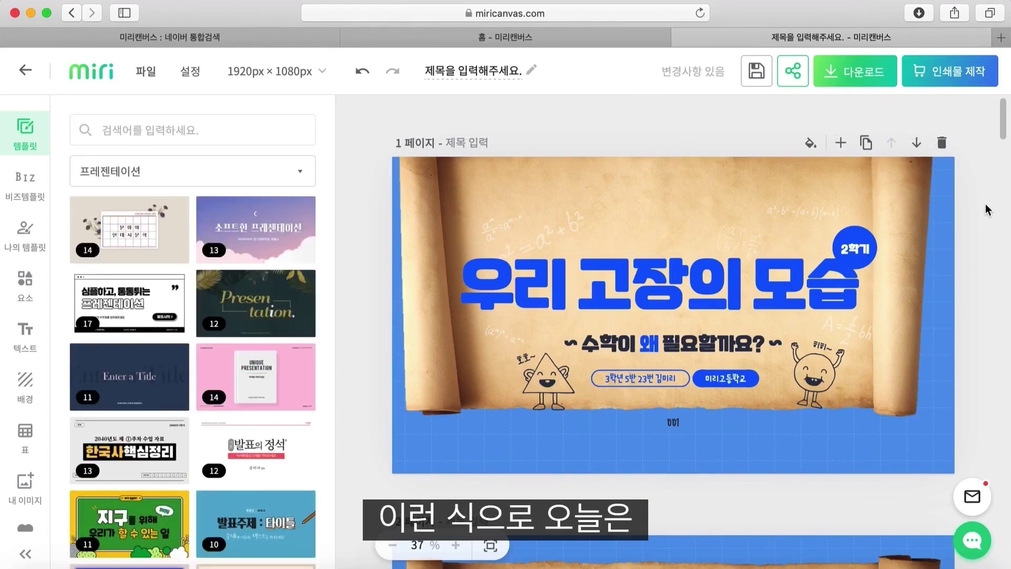